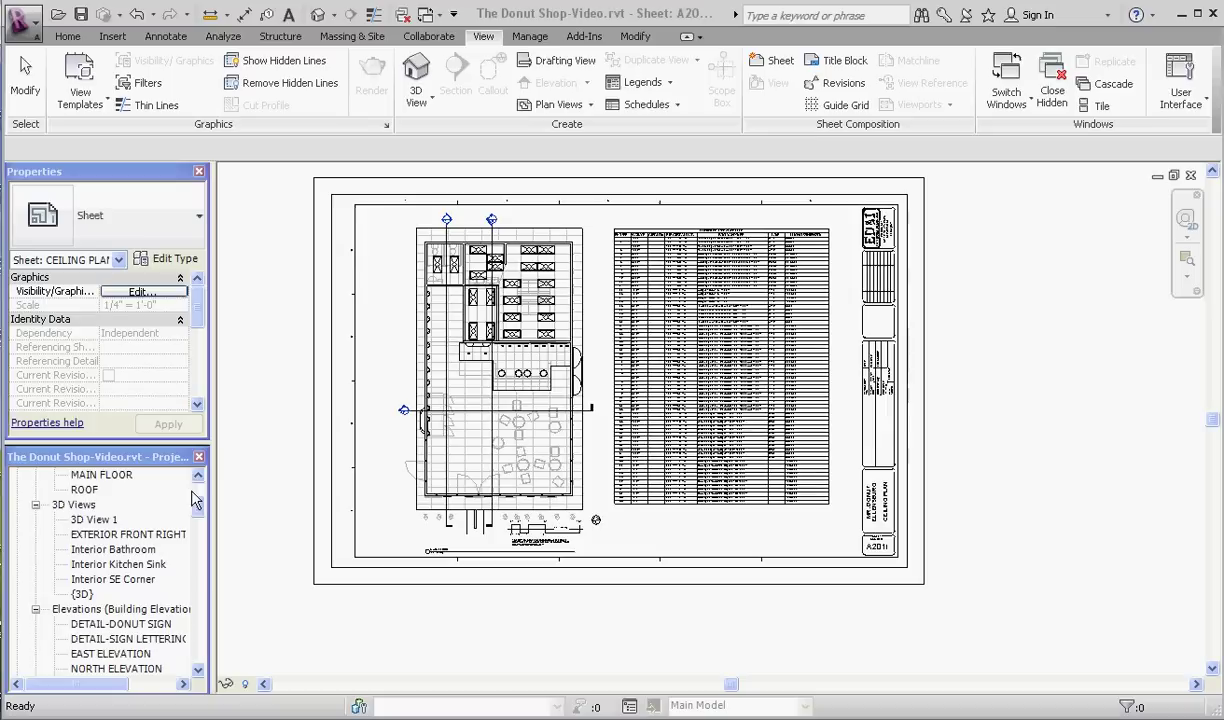
Duplicate LIGHTING FIXTURE SCHEDULE without detailing, opening 'Copy of LIGHTING FIXTURE SCHEDULE'.
{"action": "left_click_drag", "start_coordinate": [197, 510], "coordinate": [197, 572]}
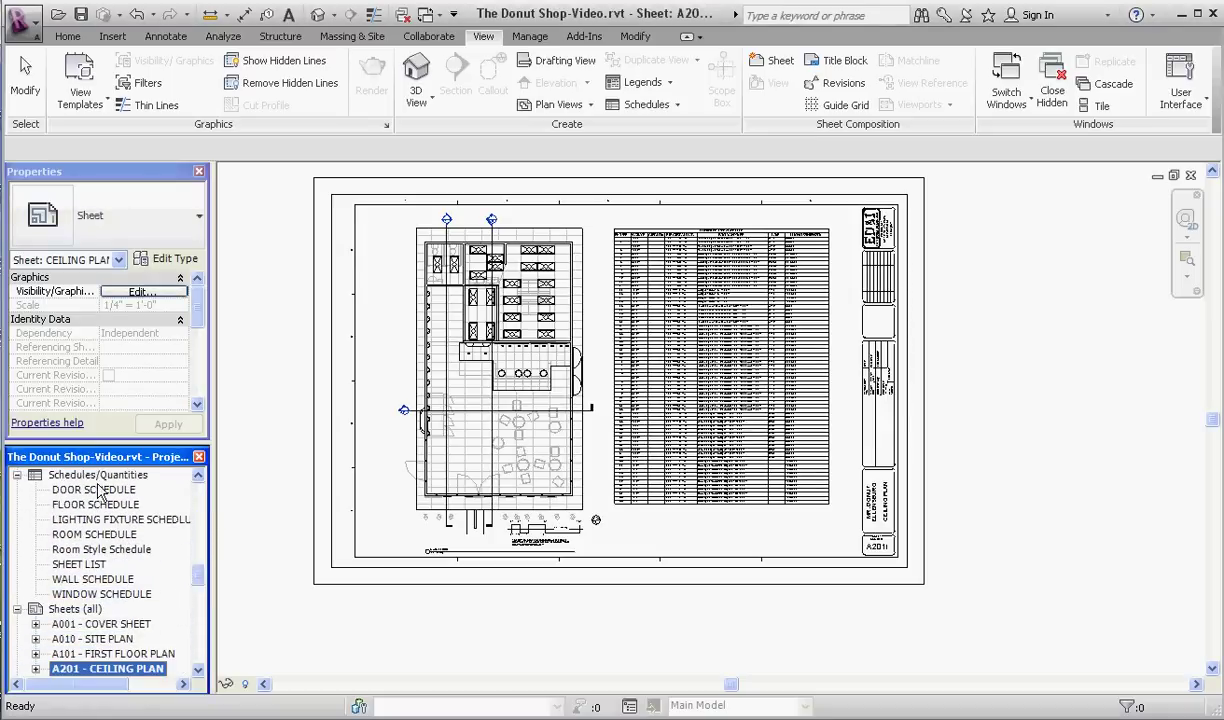
{"action": "left_click", "coordinate": [117, 525]}
{"action": "right_click", "coordinate": [119, 521]}
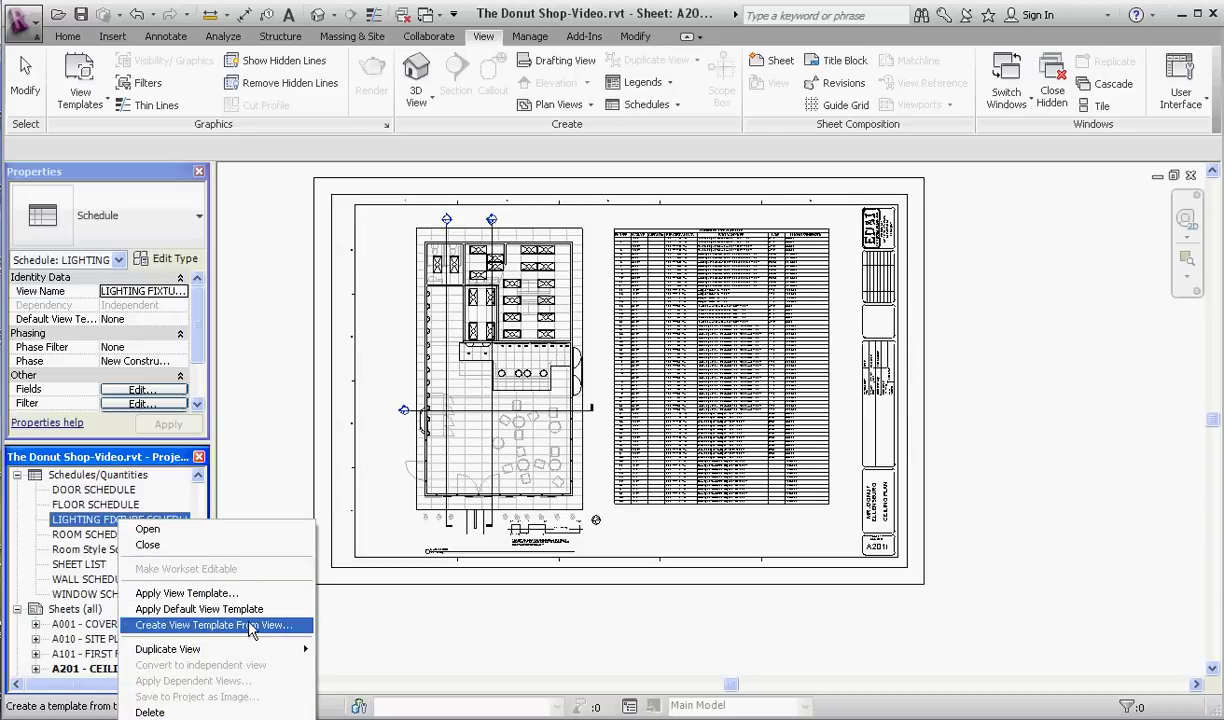
{"action": "mouse_move", "coordinate": [233, 652]}
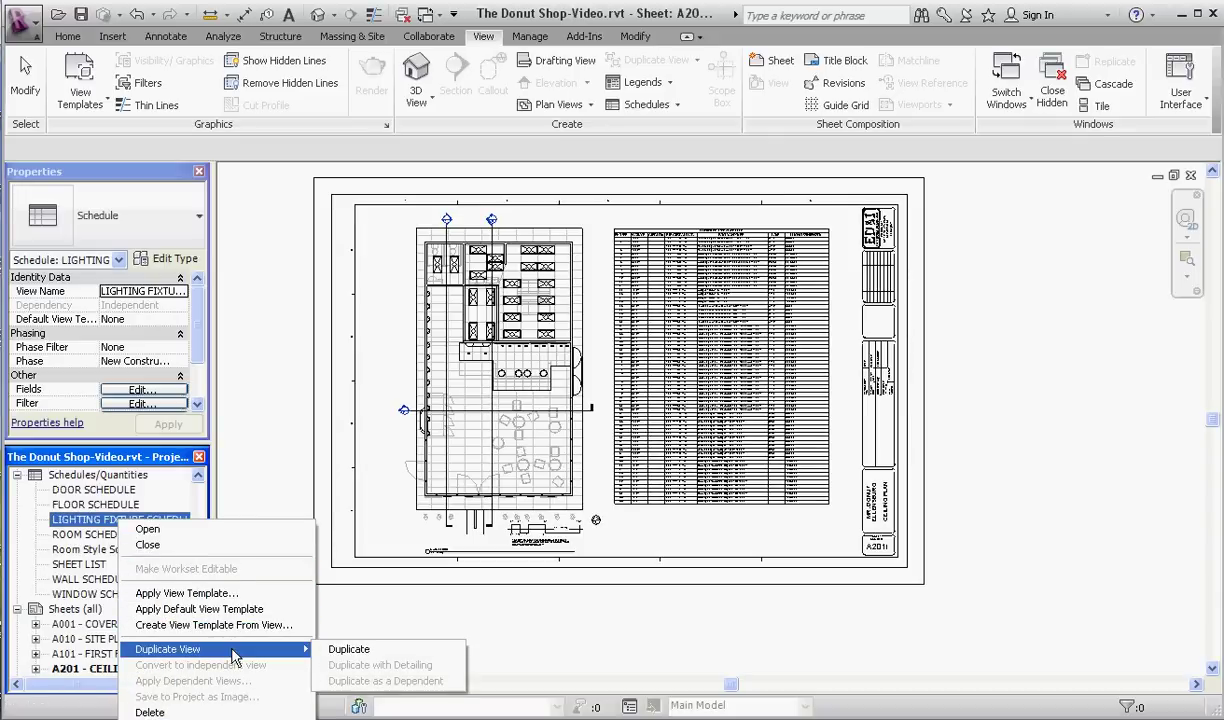
{"action": "left_click", "coordinate": [380, 652]}
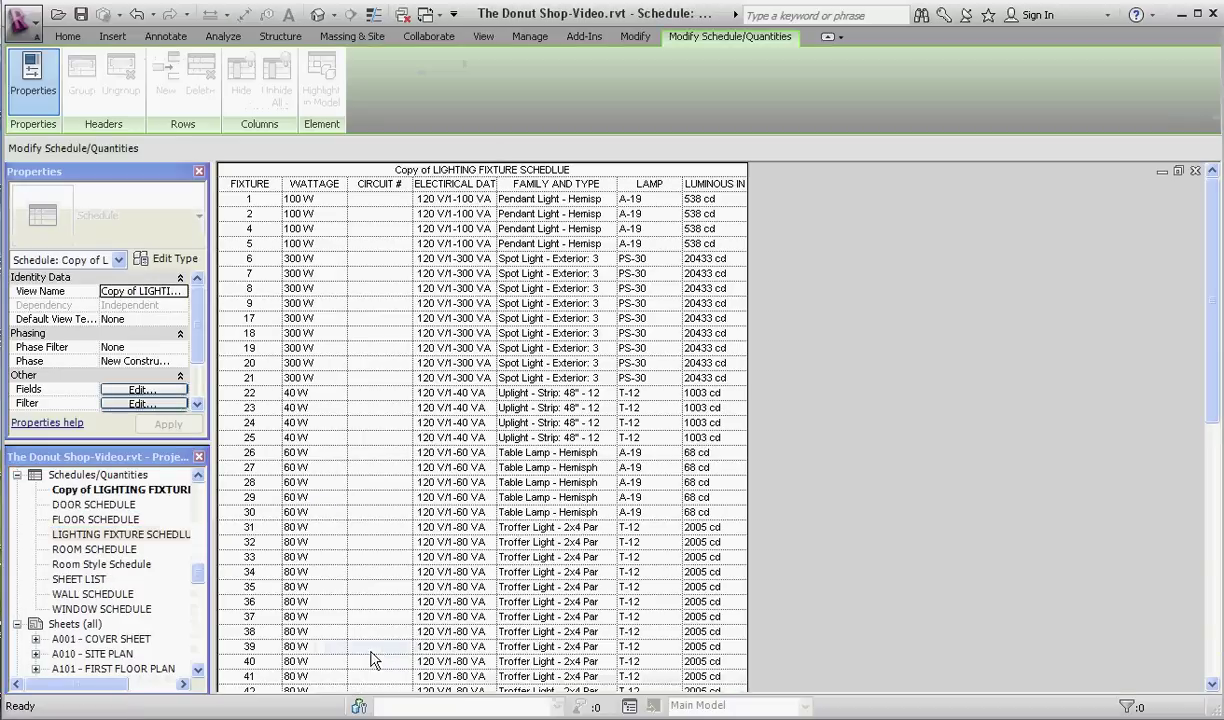
Rename the copied schedule to 'LIGHTING FIXTURE SCHEDLUE 1'.
{"action": "right_click", "coordinate": [122, 495]}
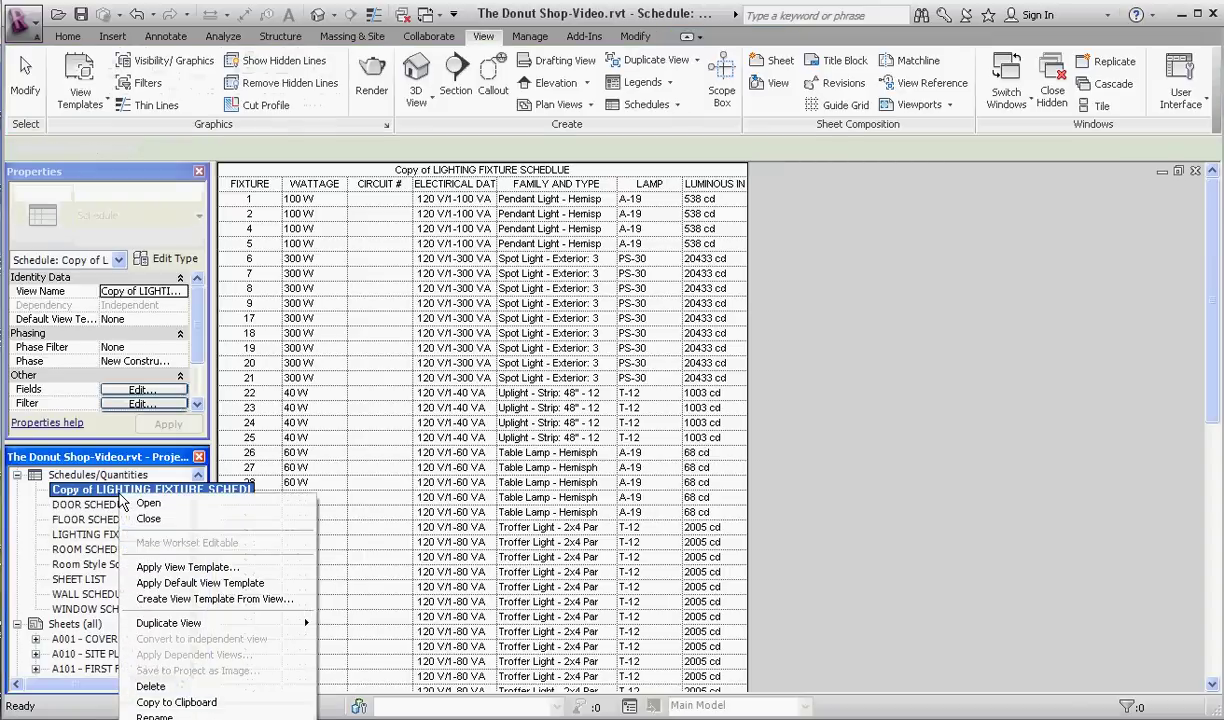
{"action": "left_click", "coordinate": [155, 716]}
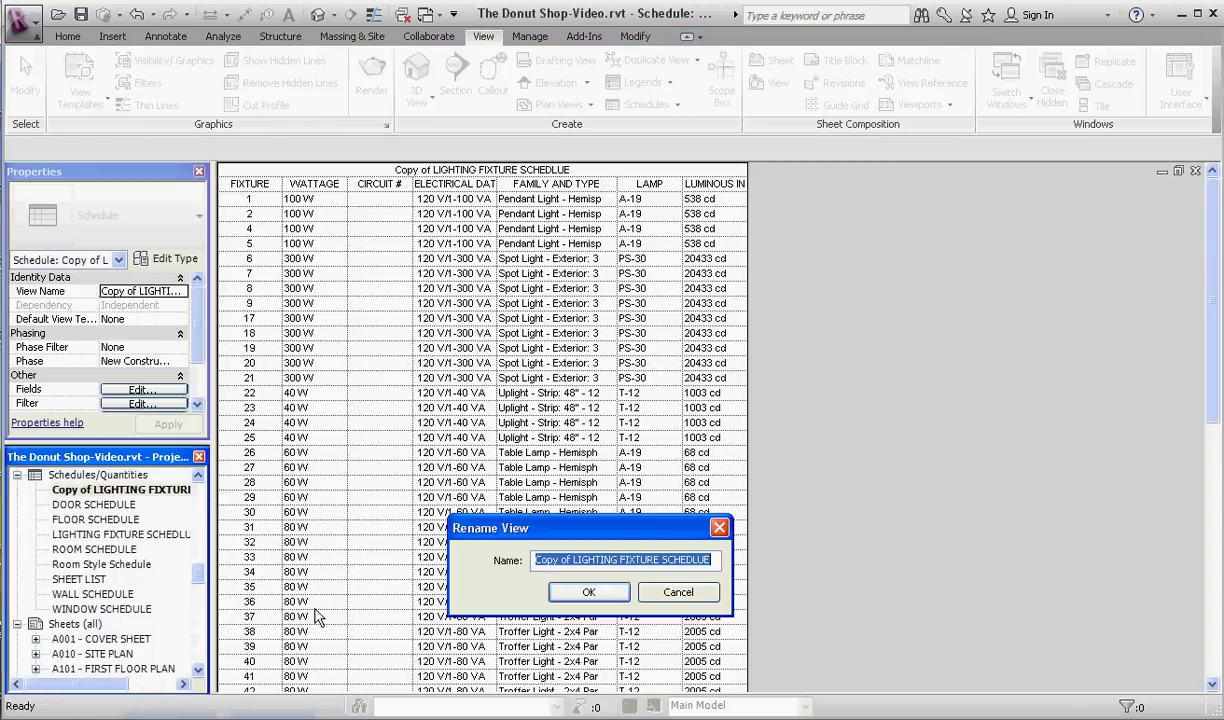
{"action": "left_click", "coordinate": [578, 566]}
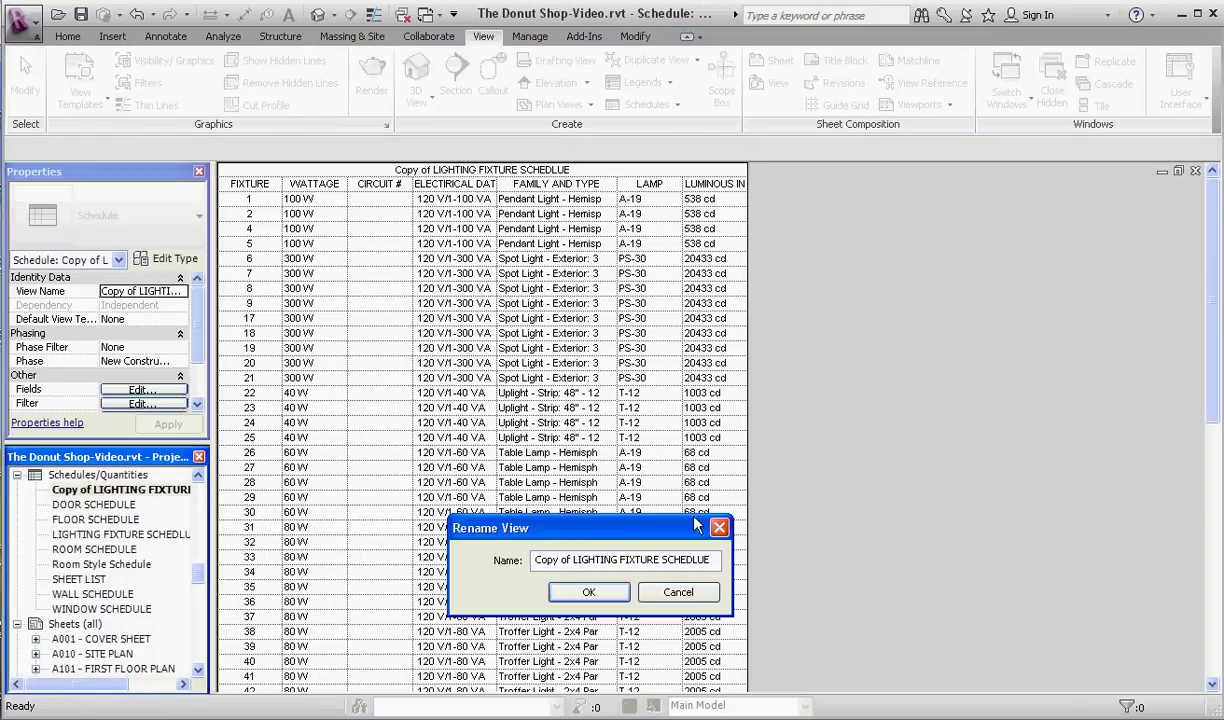
{"action": "key", "text": "BackSpace"}
{"action": "key", "text": "BackSpace"}
{"action": "key", "text": "BackSpace"}
{"action": "key", "text": "BackSpace"}
{"action": "key", "text": "BackSpace"}
{"action": "key", "text": "BackSpace"}
{"action": "key", "text": "BackSpace"}
{"action": "key", "text": "BackSpace"}
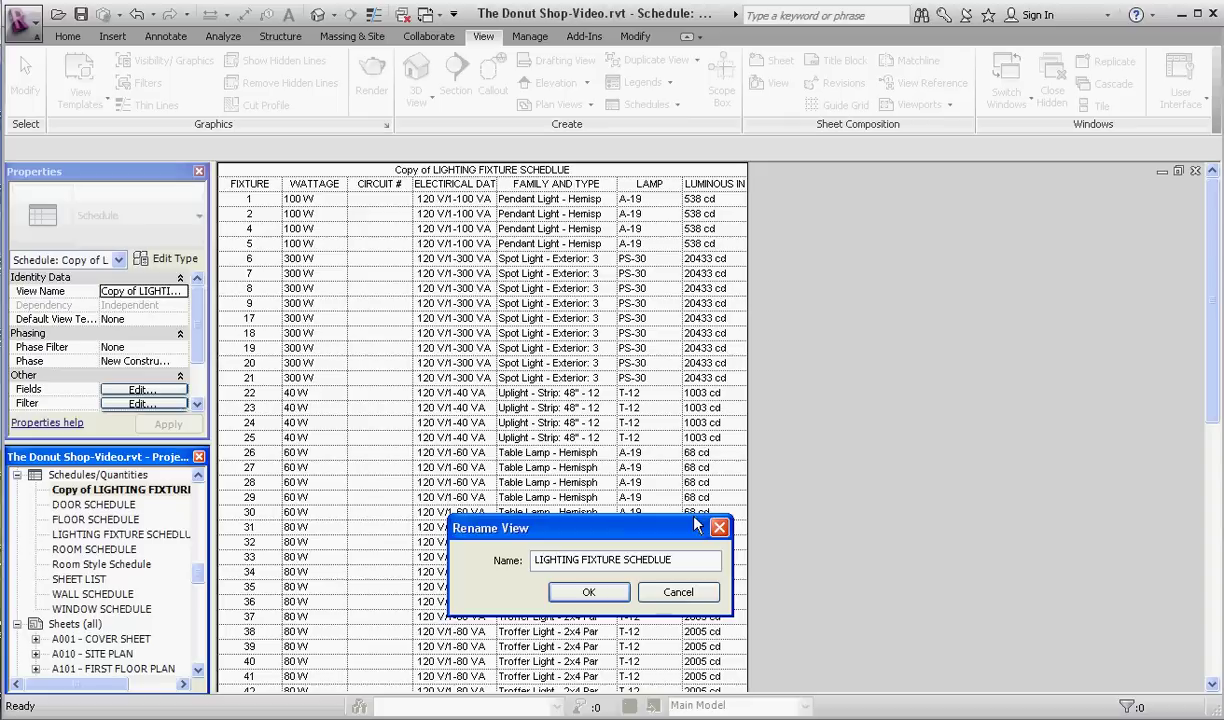
{"action": "key", "text": "Right"}
{"action": "key", "text": "Right"}
{"action": "key", "text": "Right"}
{"action": "key", "text": "Right"}
{"action": "key", "text": "Right"}
{"action": "key", "text": "Right"}
{"action": "key", "text": "Right"}
{"action": "key", "text": "Right"}
{"action": "key", "text": "Right"}
{"action": "key", "text": "Right"}
{"action": "key", "text": "Right"}
{"action": "key", "text": "Right"}
{"action": "key", "text": "Right"}
{"action": "key", "text": "Right"}
{"action": "key", "text": "Right"}
{"action": "key", "text": "Right"}
{"action": "key", "text": "Right"}
{"action": "key", "text": "Right"}
{"action": "key", "text": "Right"}
{"action": "key", "text": "Right"}
{"action": "key", "text": "Right"}
{"action": "key", "text": "Right"}
{"action": "key", "text": "Right"}
{"action": "key", "text": "Right"}
{"action": "key", "text": "Right"}
{"action": "type", "text": "-1"}
{"action": "key", "text": "Left"}
{"action": "key", "text": "BackSpace"}
{"action": "left_click", "coordinate": [597, 597]}
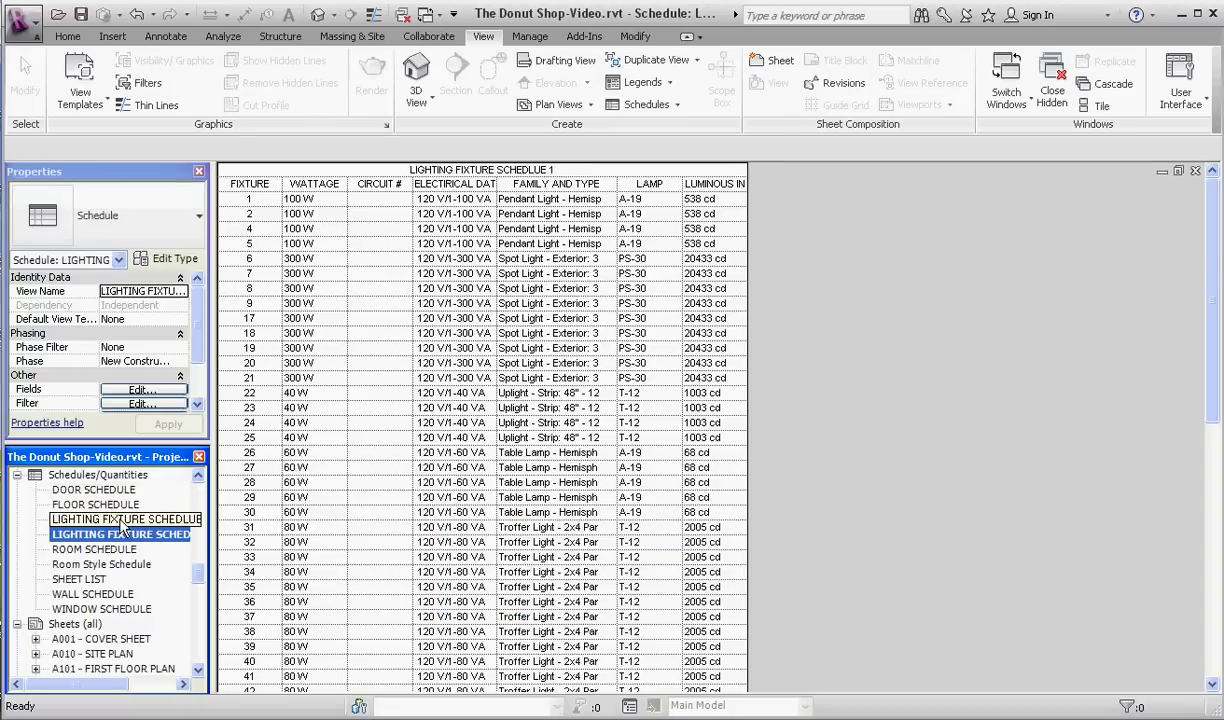
Rename the original schedule to 'LIGHTING FIXTURE SCHEDLUE 2'.
{"action": "right_click", "coordinate": [122, 522]}
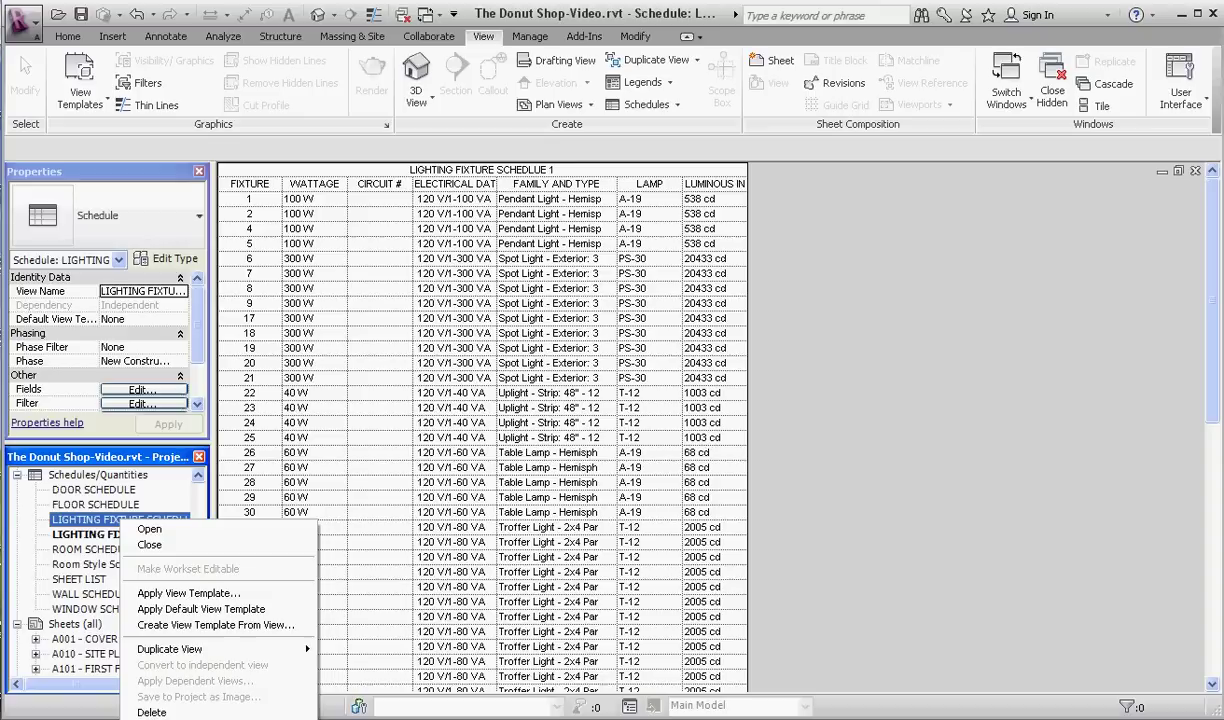
{"action": "left_click", "coordinate": [385, 648]}
{"action": "left_click", "coordinate": [679, 556]}
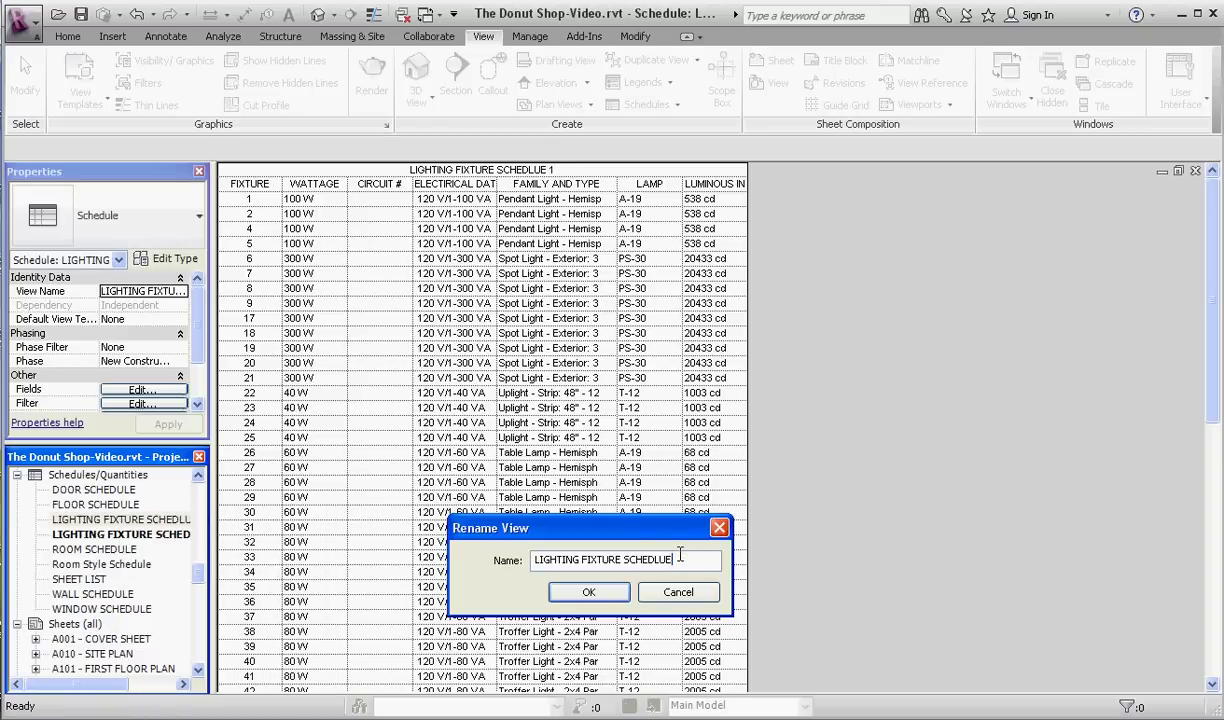
{"action": "type", "text": "2"}
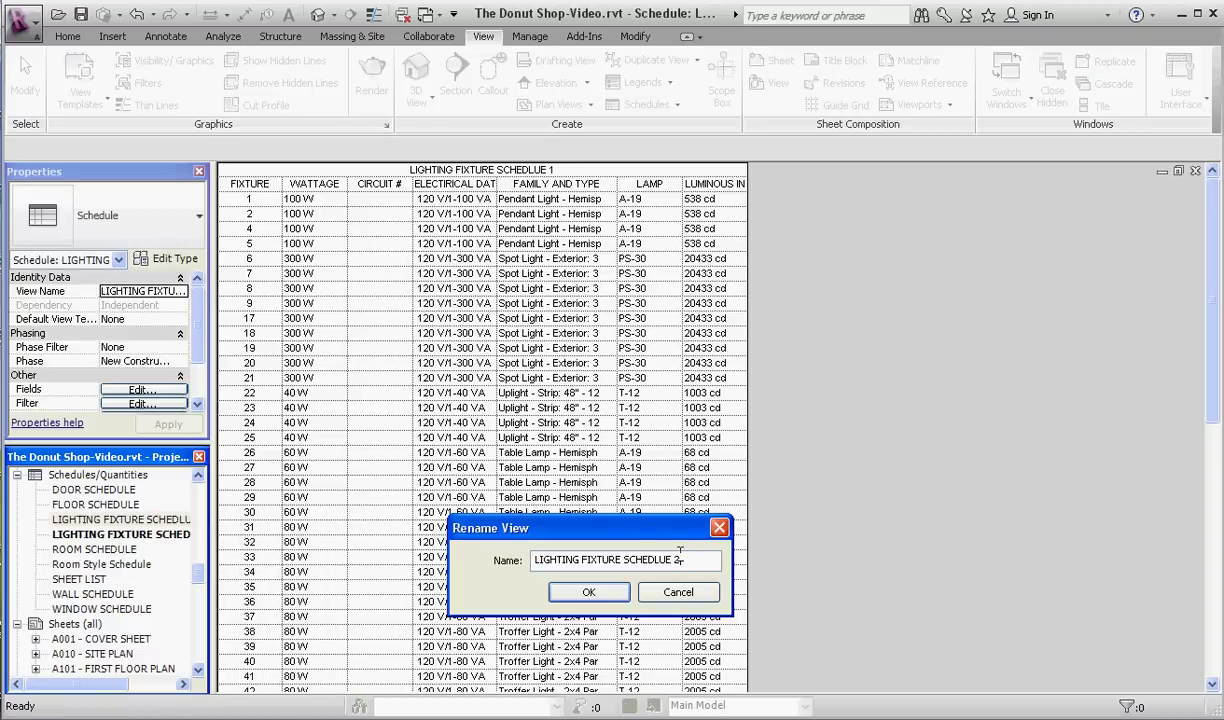
{"action": "left_click", "coordinate": [589, 592]}
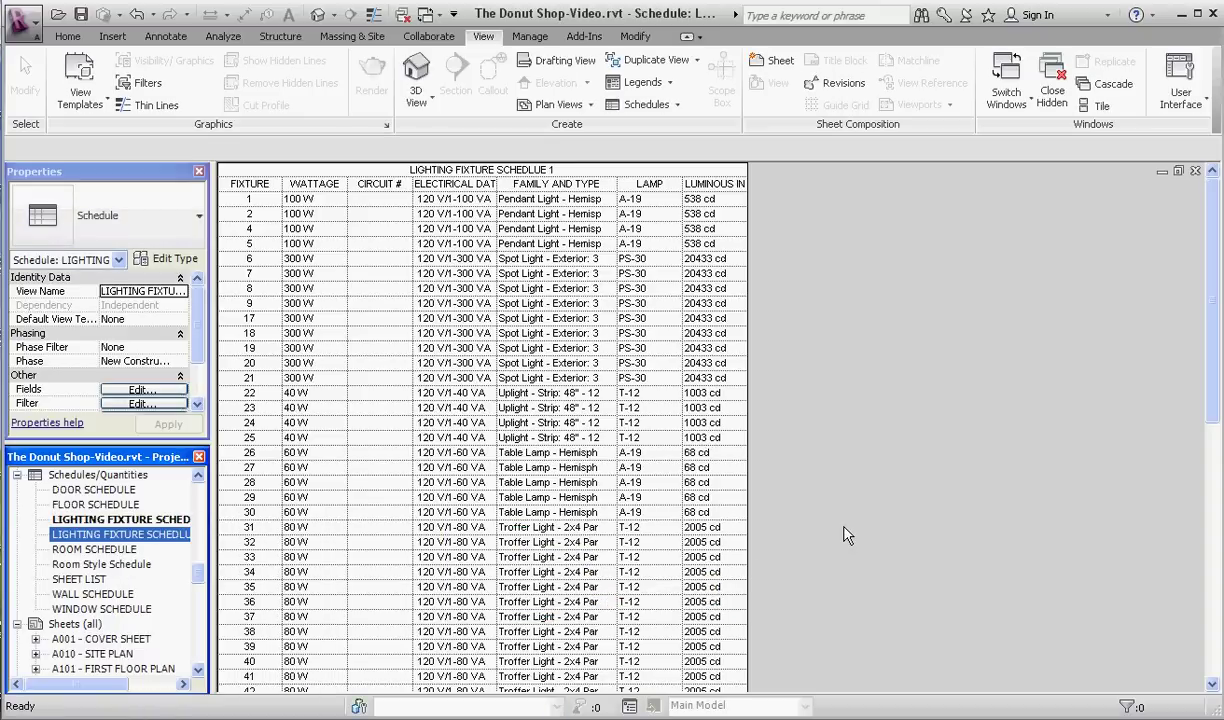
Add a filter to schedule 1: Mark is less than or equal to 50.
{"action": "left_click", "coordinate": [150, 519]}
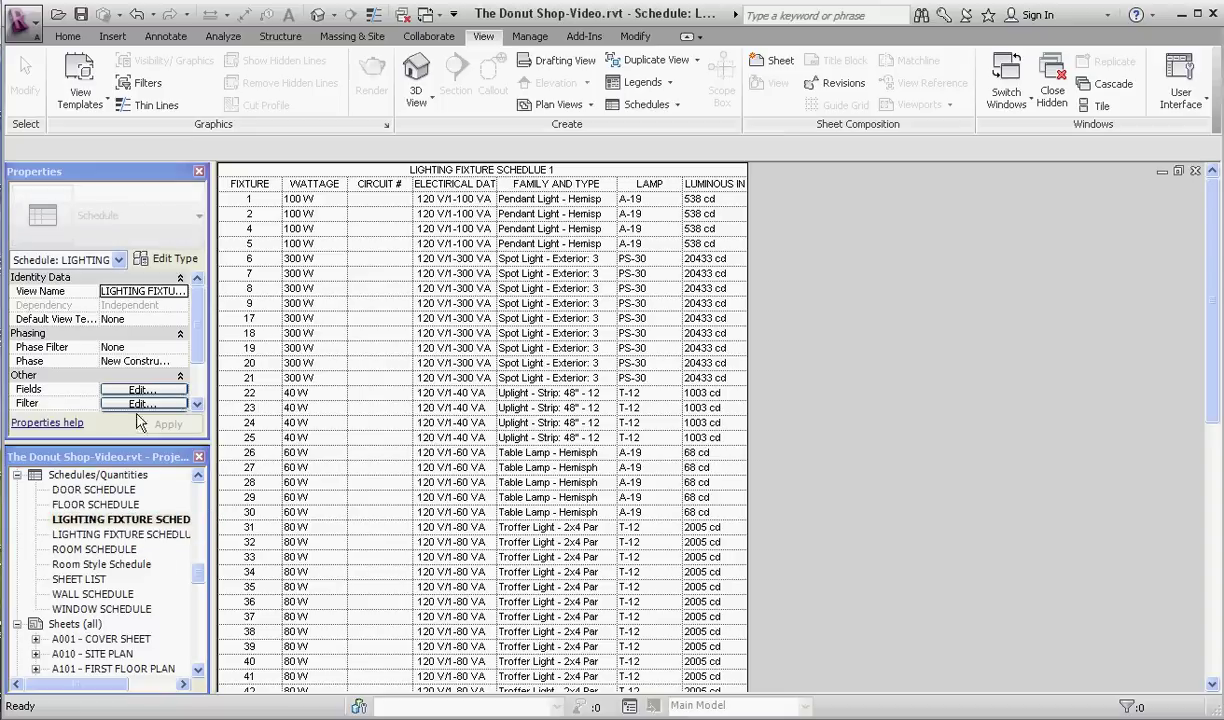
{"action": "left_click_drag", "start_coordinate": [198, 327], "coordinate": [197, 382]}
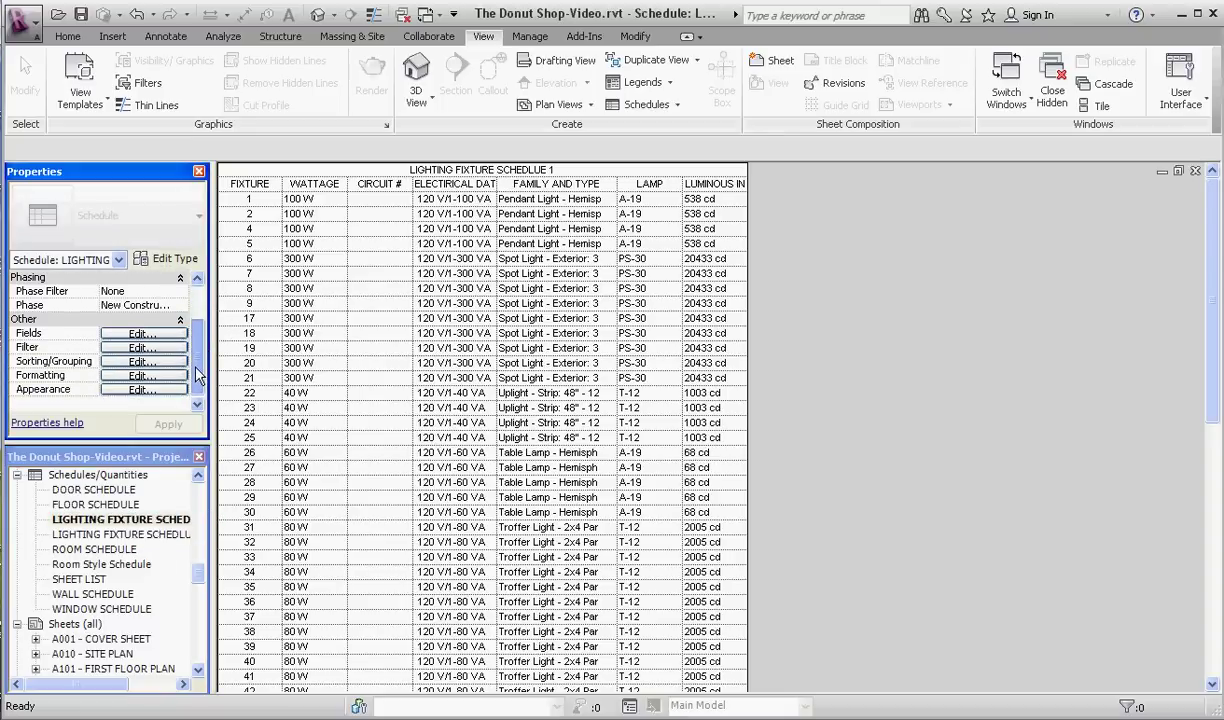
{"action": "left_click", "coordinate": [152, 348]}
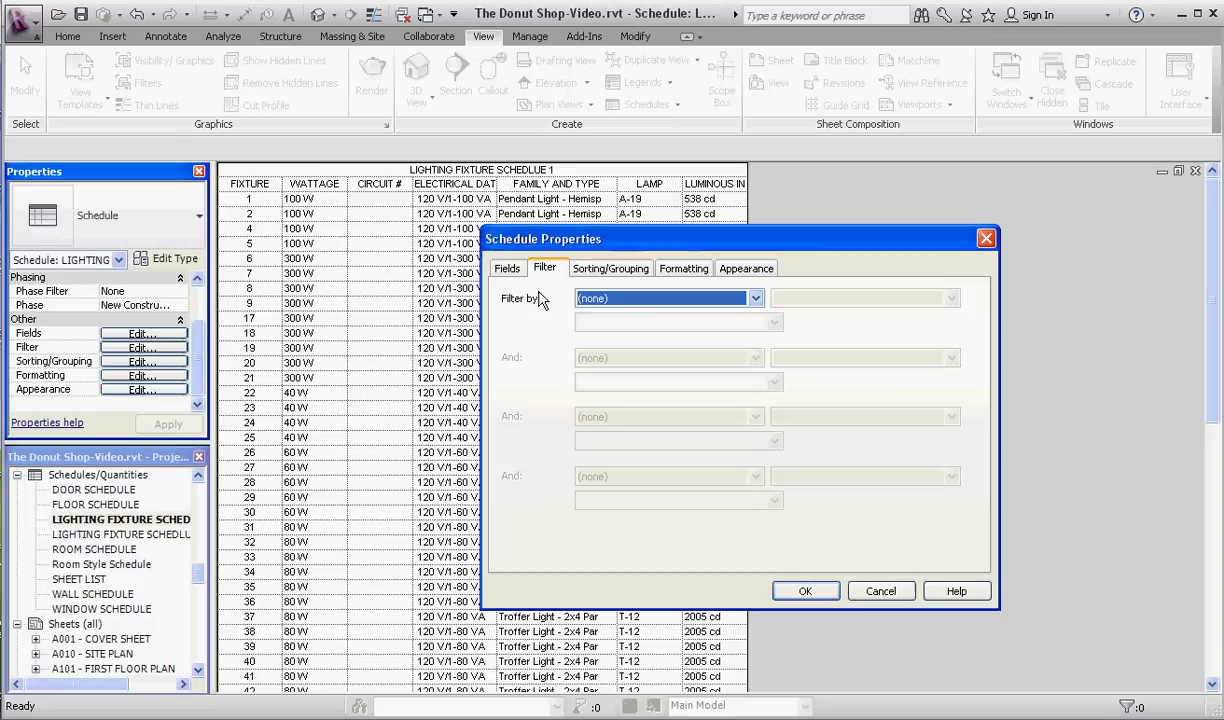
{"action": "left_click", "coordinate": [630, 298]}
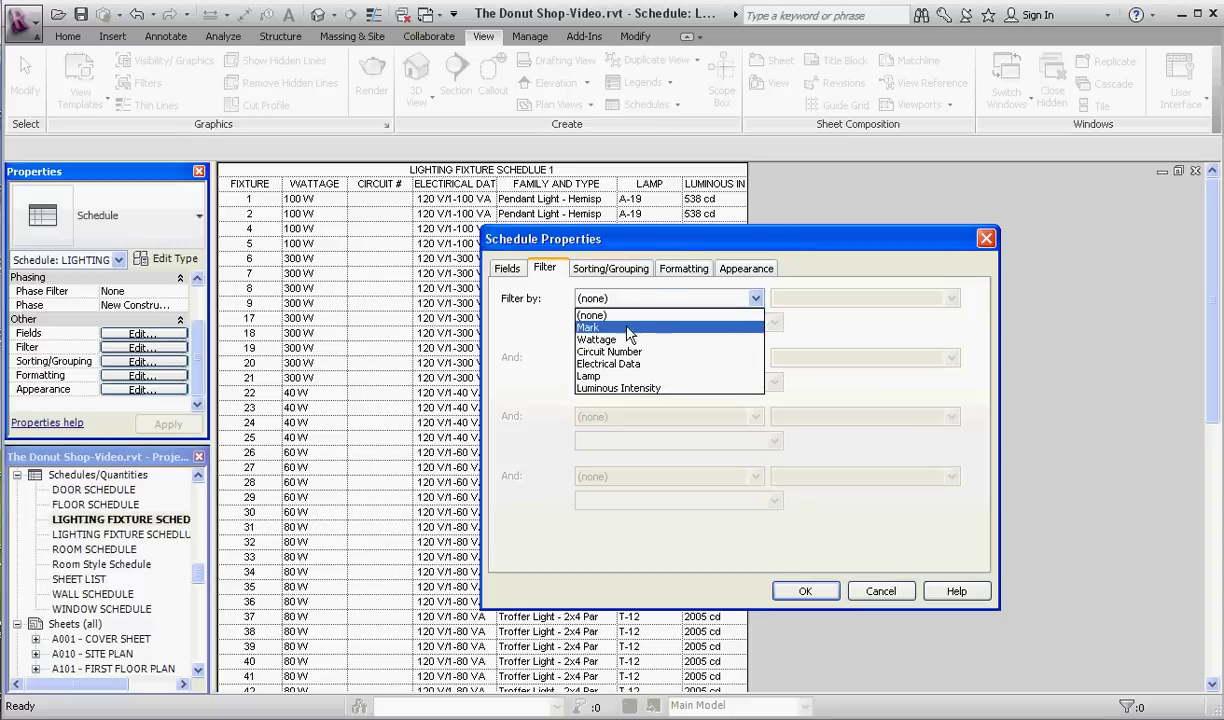
{"action": "left_click", "coordinate": [630, 328]}
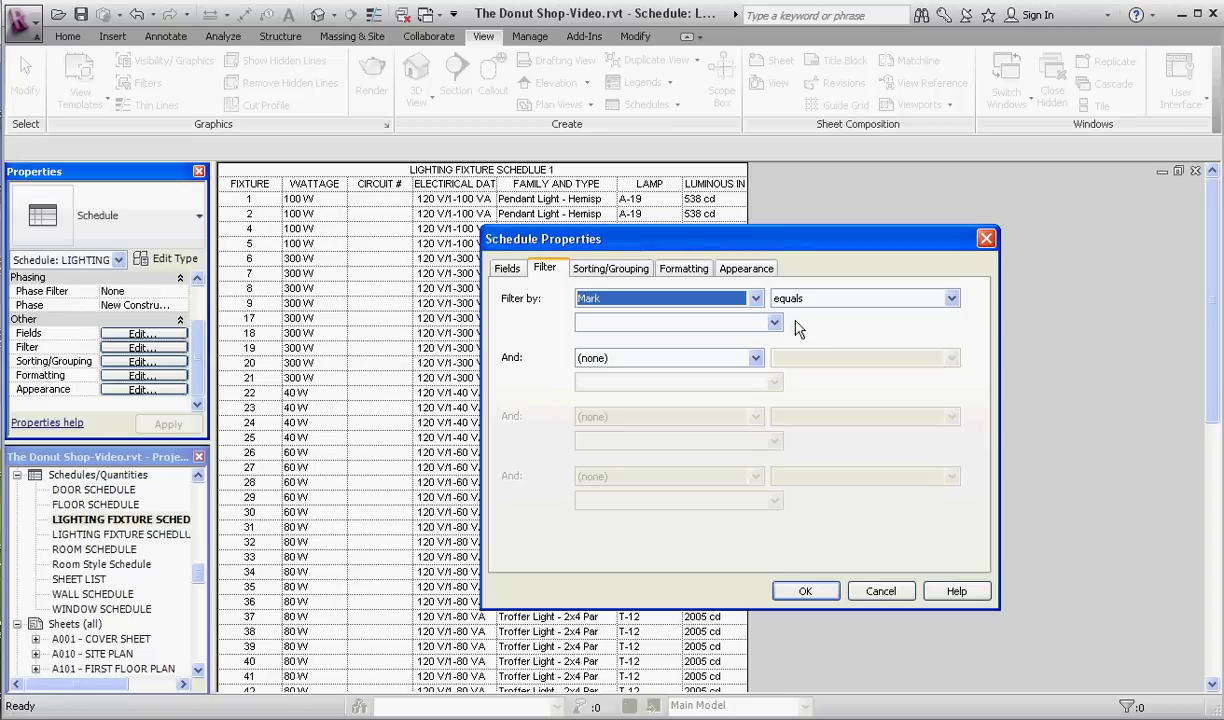
{"action": "left_click", "coordinate": [826, 300]}
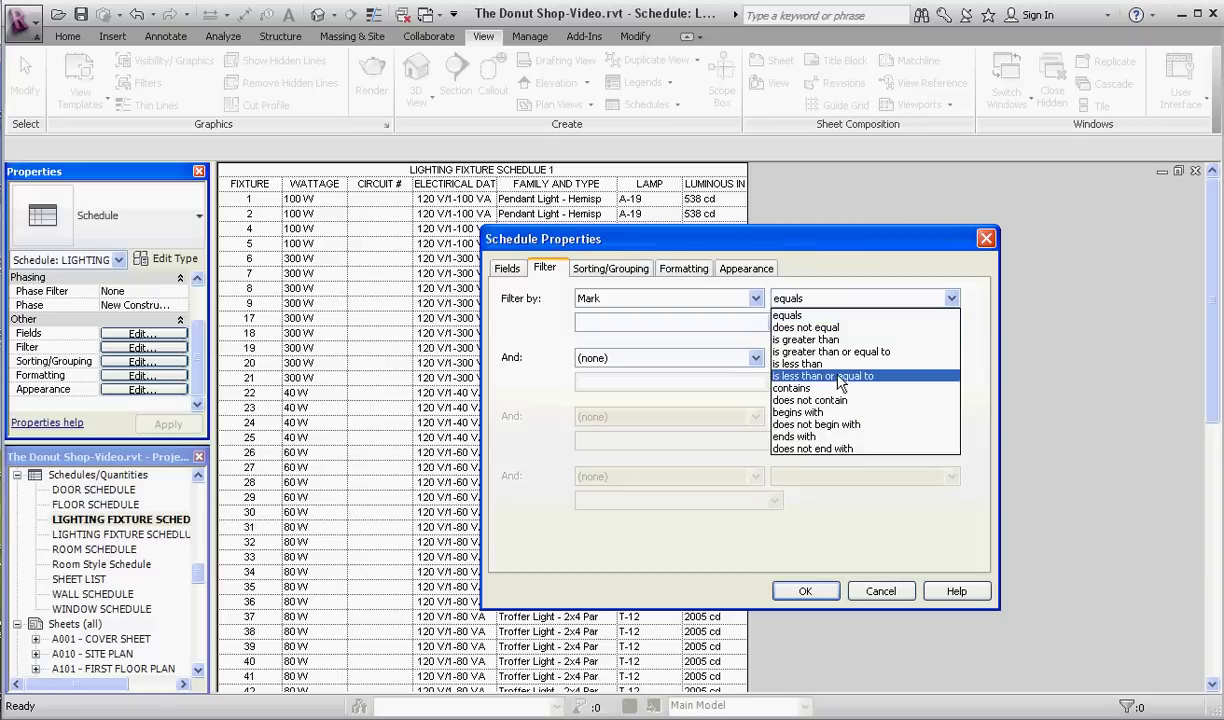
{"action": "left_click", "coordinate": [805, 376]}
{"action": "left_click", "coordinate": [642, 320]}
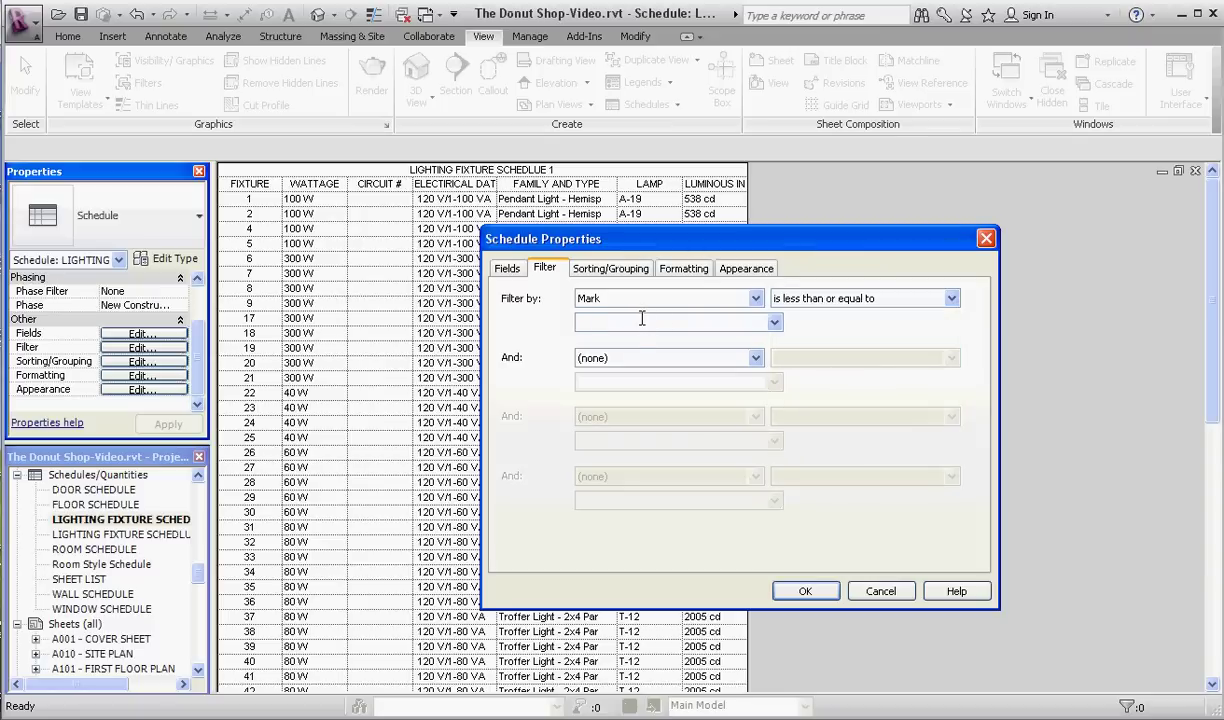
{"action": "type", "text": "50"}
{"action": "left_click", "coordinate": [806, 591]}
{"action": "scroll", "coordinate": [780, 500], "scroll_direction": "down", "scroll_amount": 3}
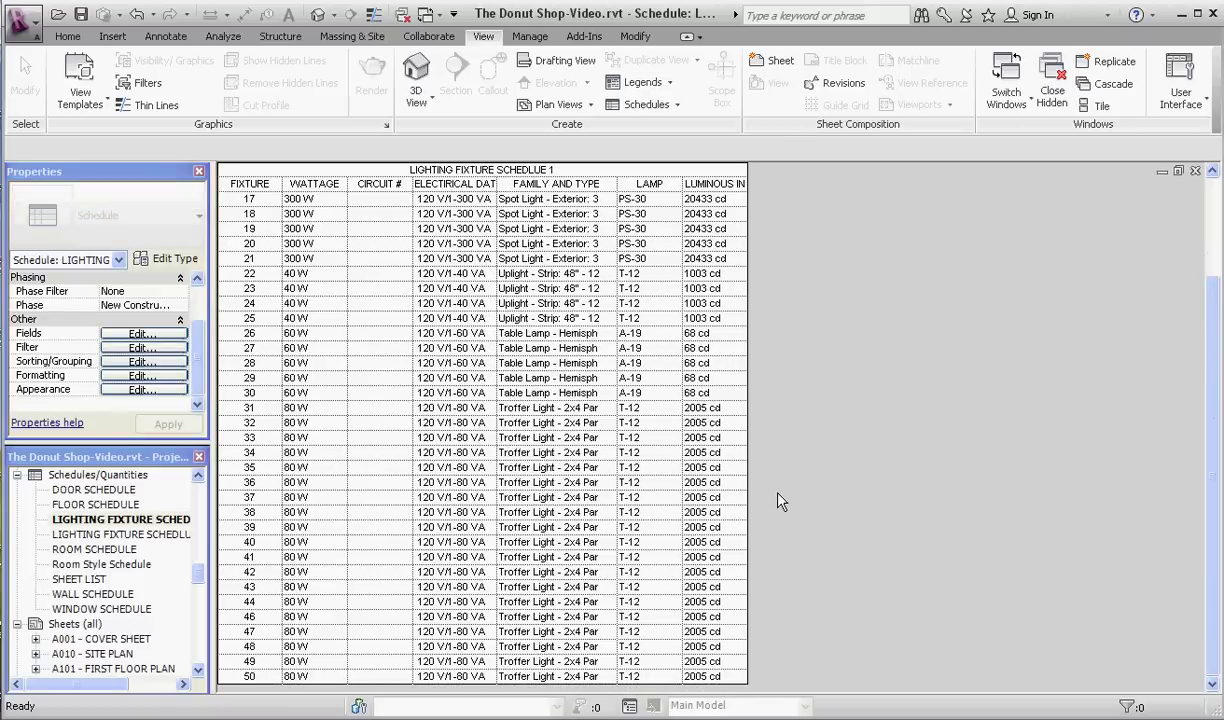
{"action": "scroll", "coordinate": [240, 205], "scroll_direction": "up", "scroll_amount": 3}
{"action": "scroll", "coordinate": [248, 305], "scroll_direction": "down", "scroll_amount": 3}
Open LIGHTING FIXTURE SCHEDLUE 2 and filter it to Mark is greater than 50.
{"action": "double_click", "coordinate": [108, 535]}
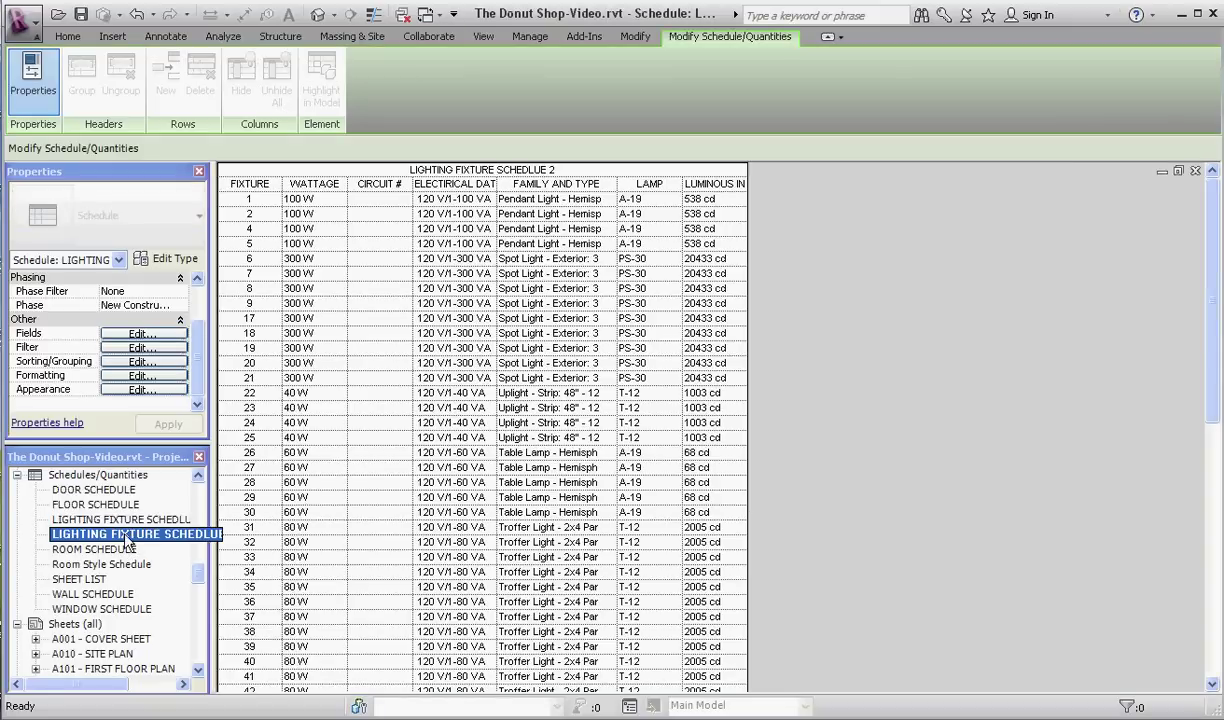
{"action": "left_click", "coordinate": [143, 348]}
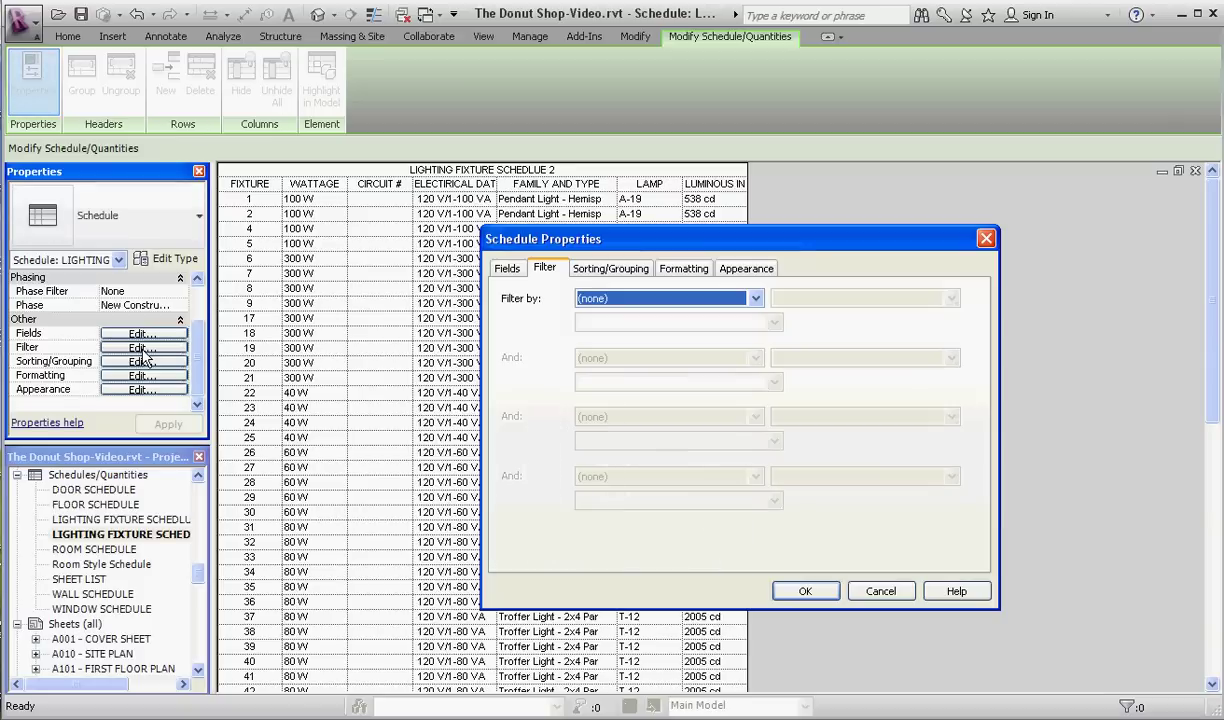
{"action": "left_click", "coordinate": [657, 300]}
{"action": "left_click", "coordinate": [590, 322]}
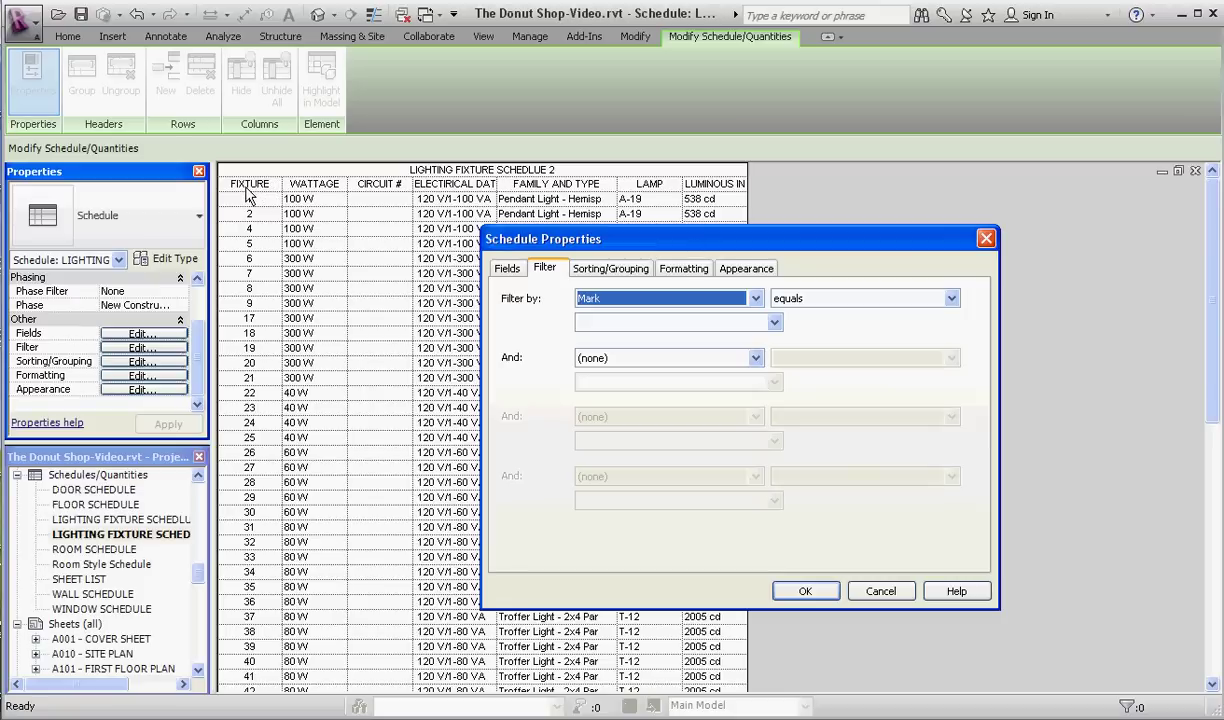
{"action": "left_click", "coordinate": [951, 300]}
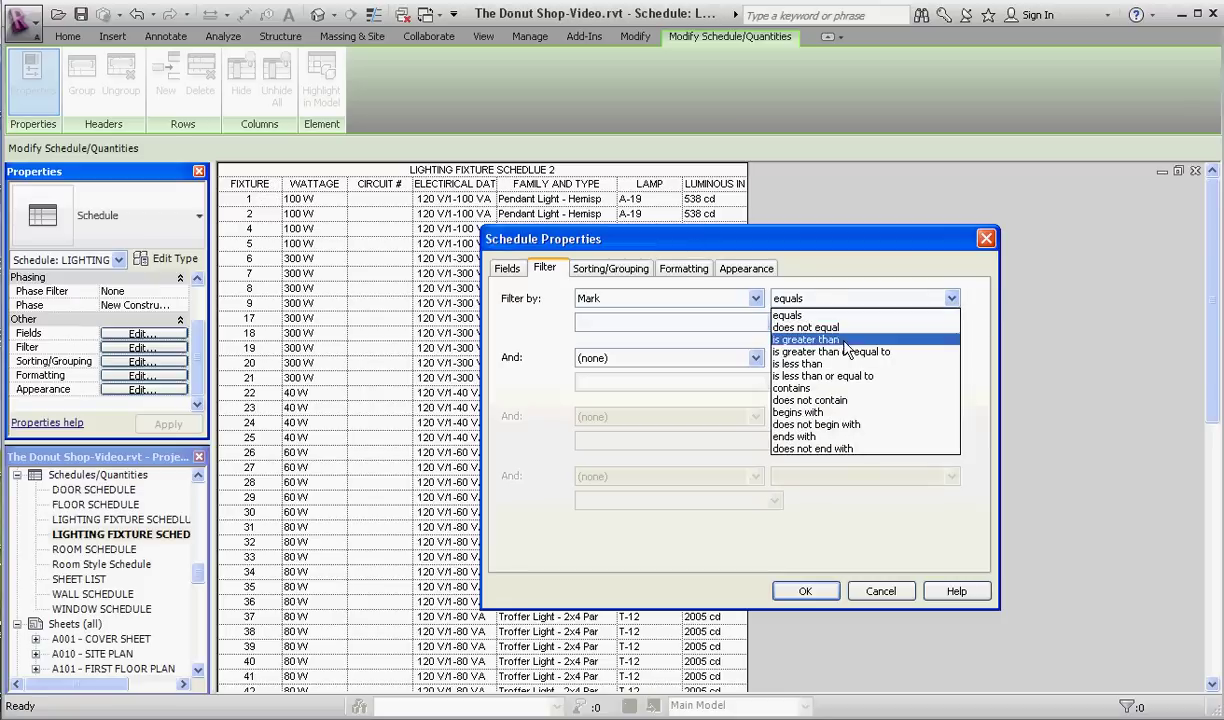
{"action": "left_click", "coordinate": [805, 339]}
{"action": "left_click", "coordinate": [703, 318]}
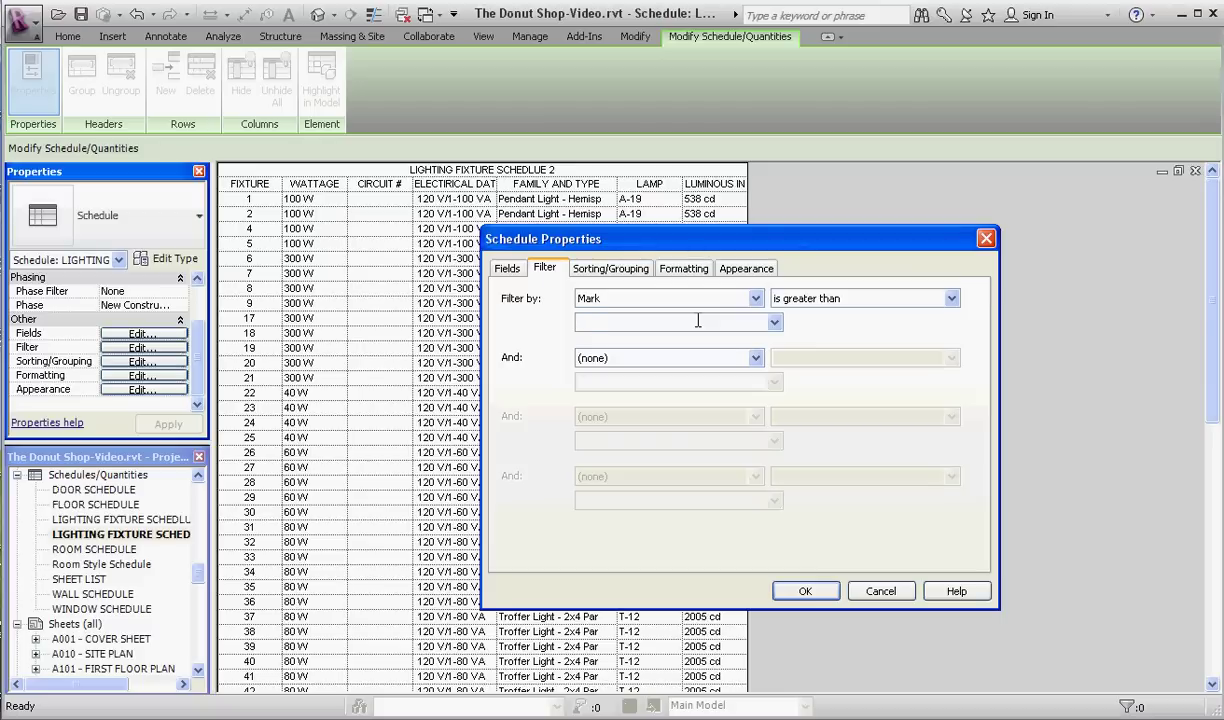
{"action": "type", "text": "50"}
{"action": "left_click", "coordinate": [812, 592]}
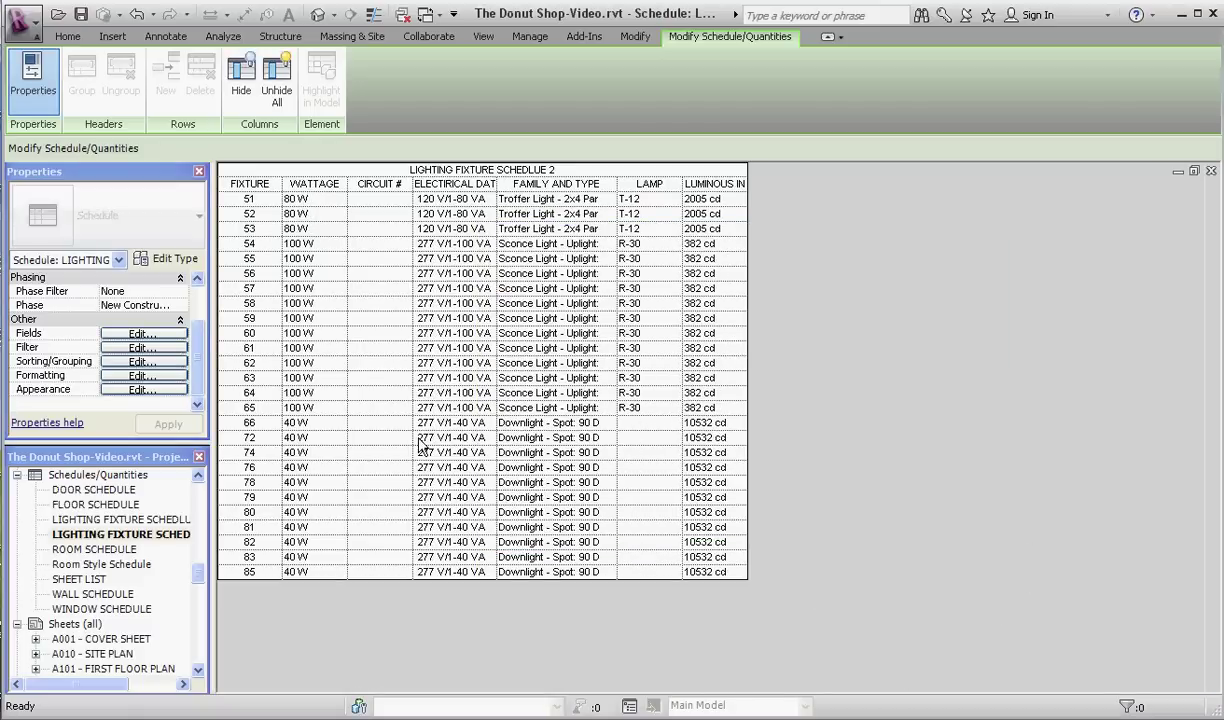
{"action": "double_click", "coordinate": [120, 520]}
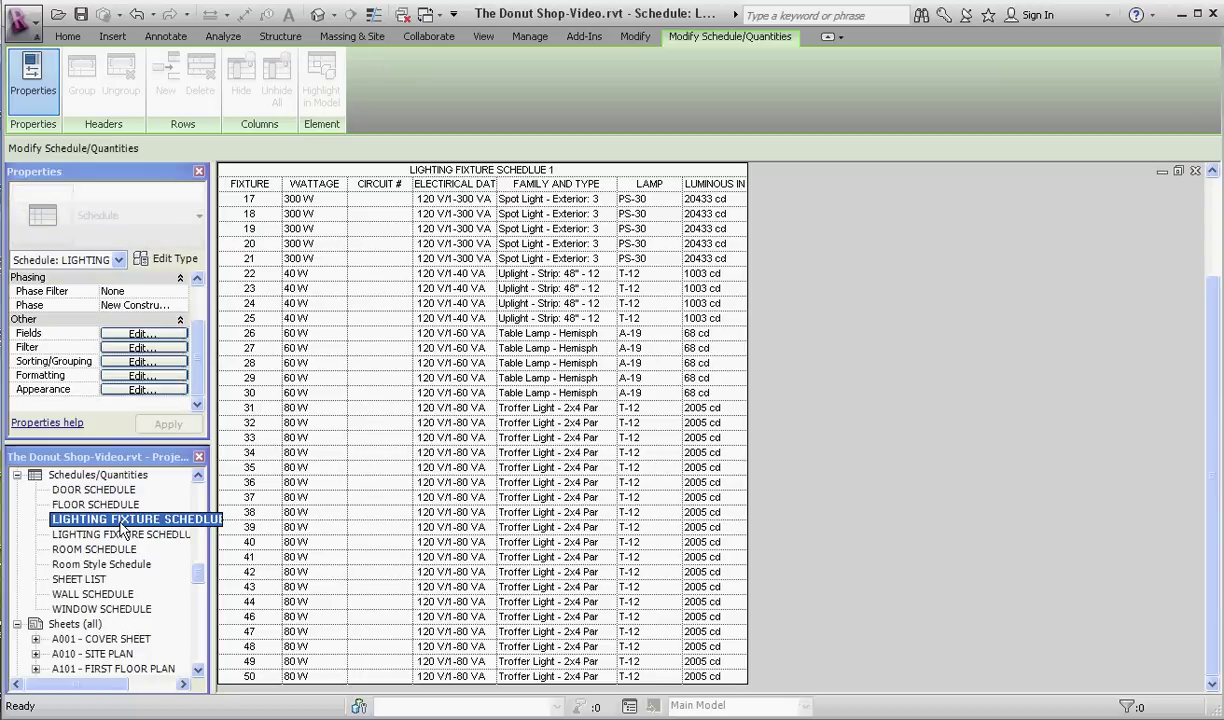
{"action": "left_click", "coordinate": [625, 466]}
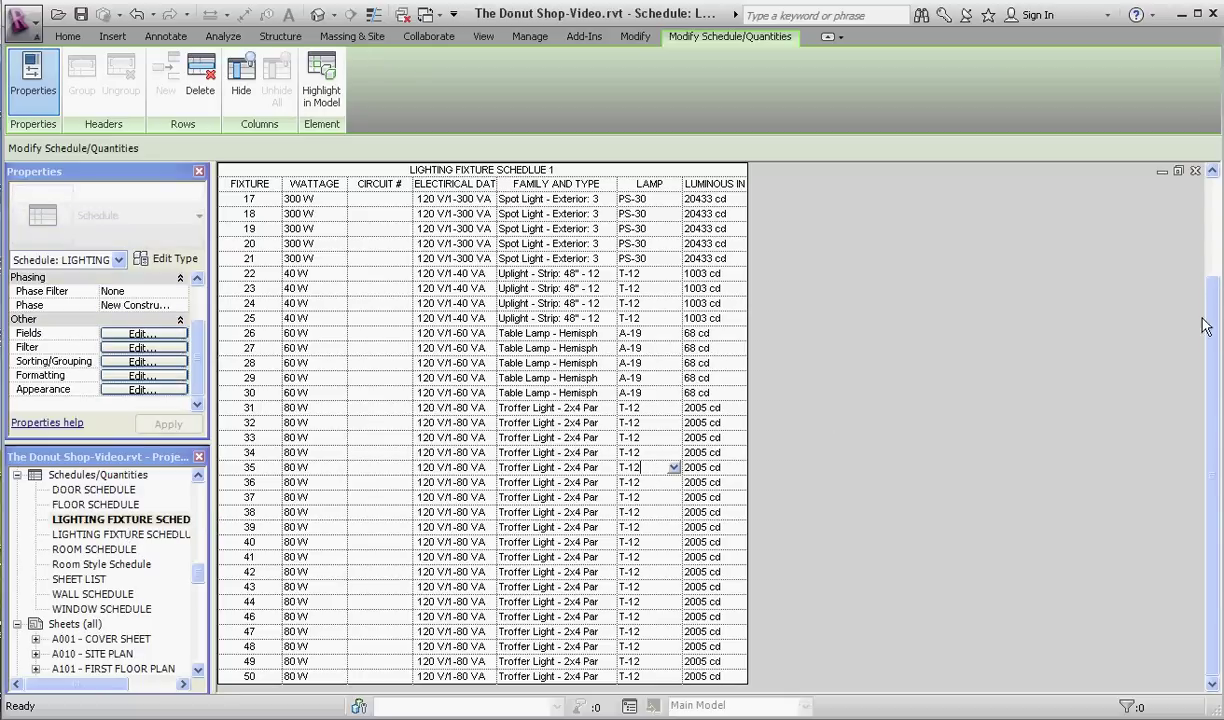
{"action": "scroll", "coordinate": [1195, 310], "scroll_direction": "up", "scroll_amount": 3}
{"action": "scroll", "coordinate": [1190, 302], "scroll_direction": "down", "scroll_amount": 2}
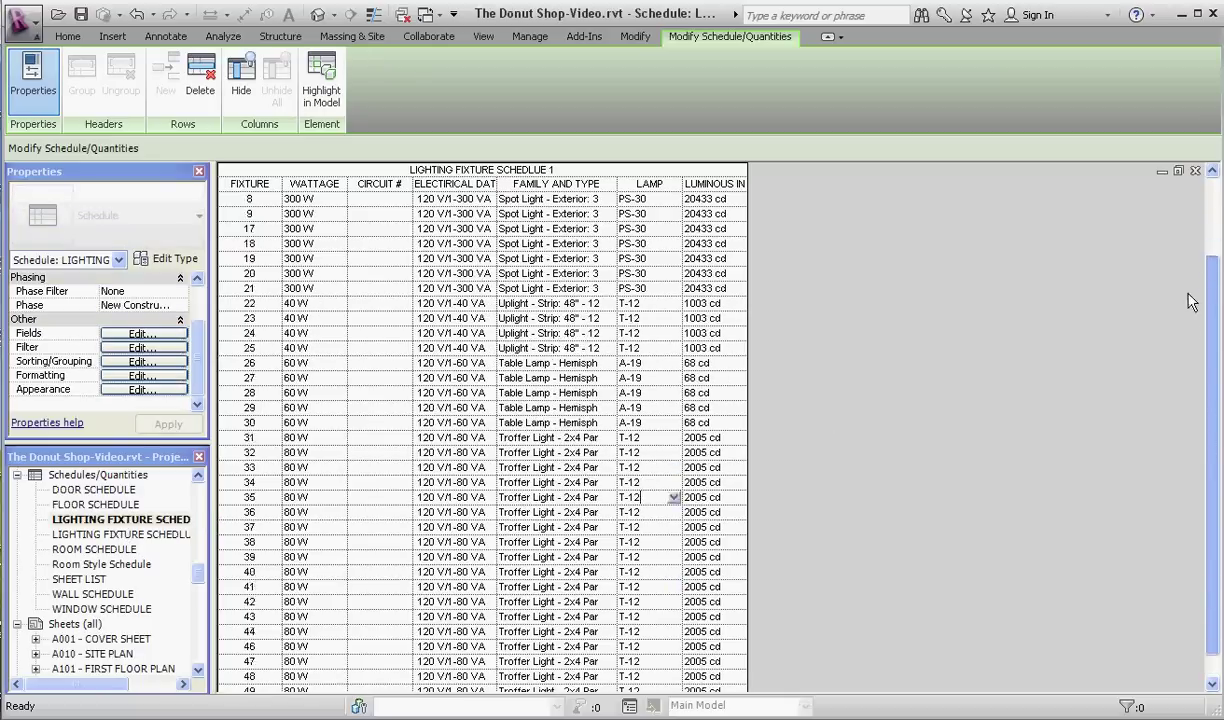
{"action": "scroll", "coordinate": [1192, 302], "scroll_direction": "down", "scroll_amount": 1}
{"action": "left_click_drag", "start_coordinate": [1213, 285], "coordinate": [1215, 197]}
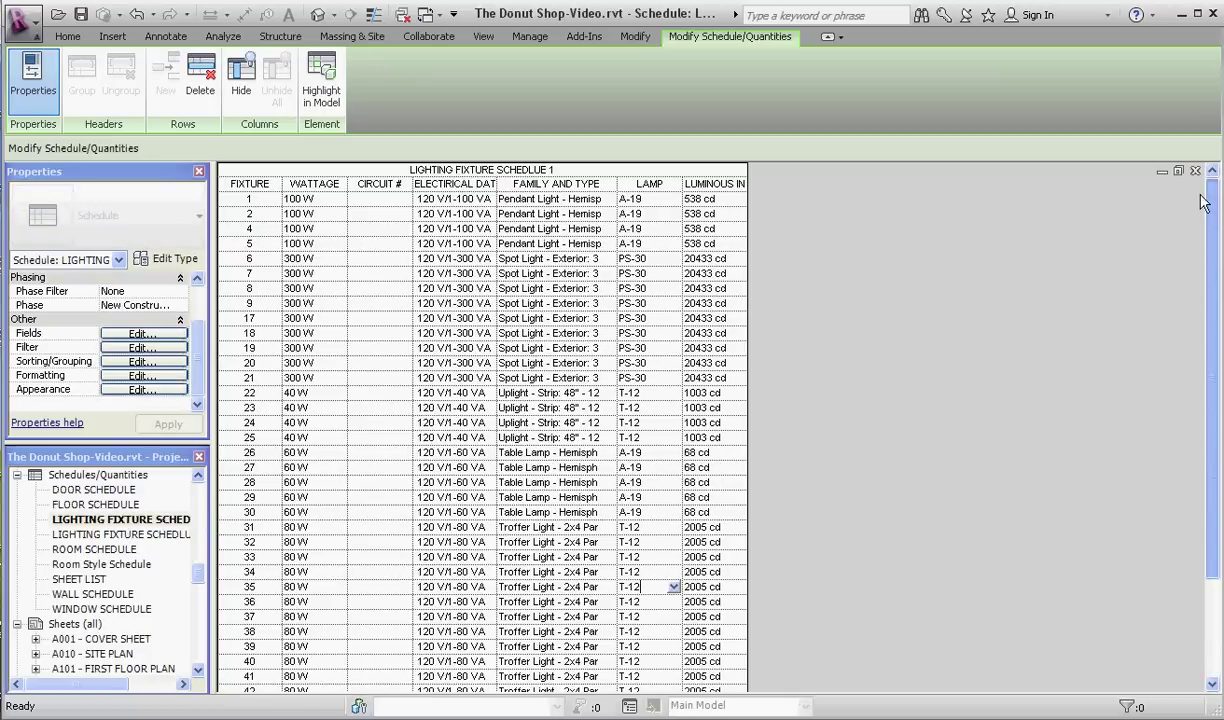
{"action": "double_click", "coordinate": [128, 534]}
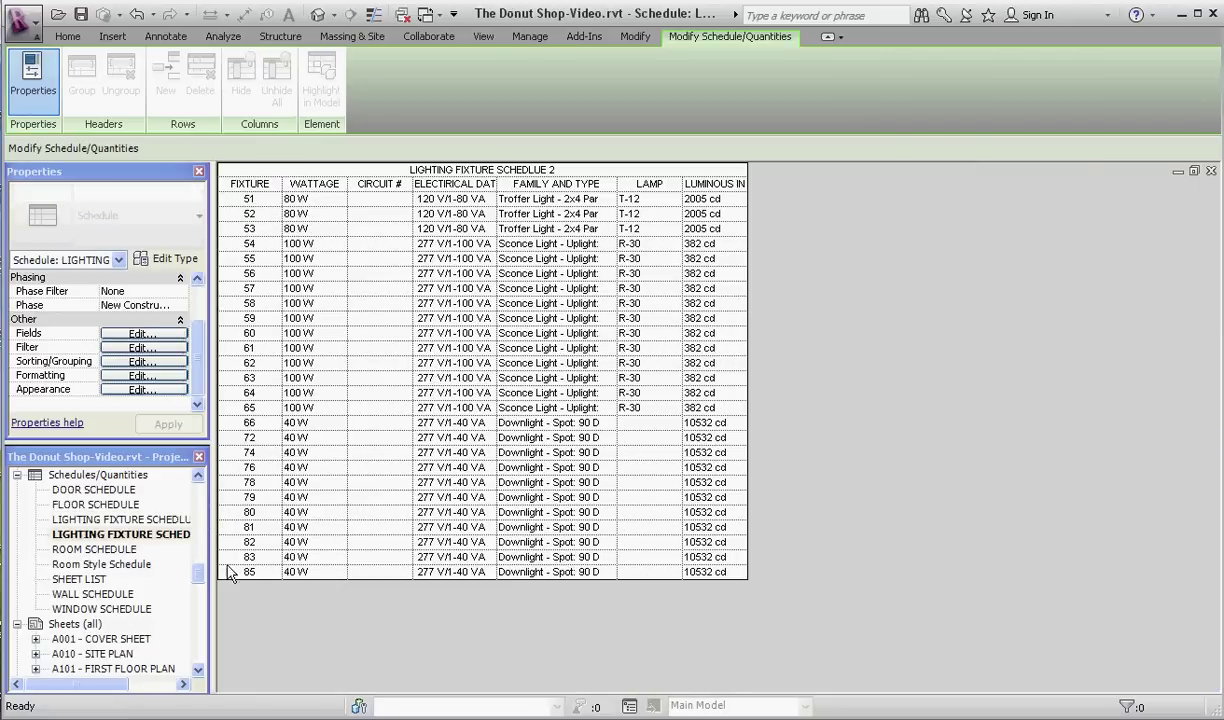
{"action": "left_click_drag", "start_coordinate": [198, 578], "coordinate": [195, 595]}
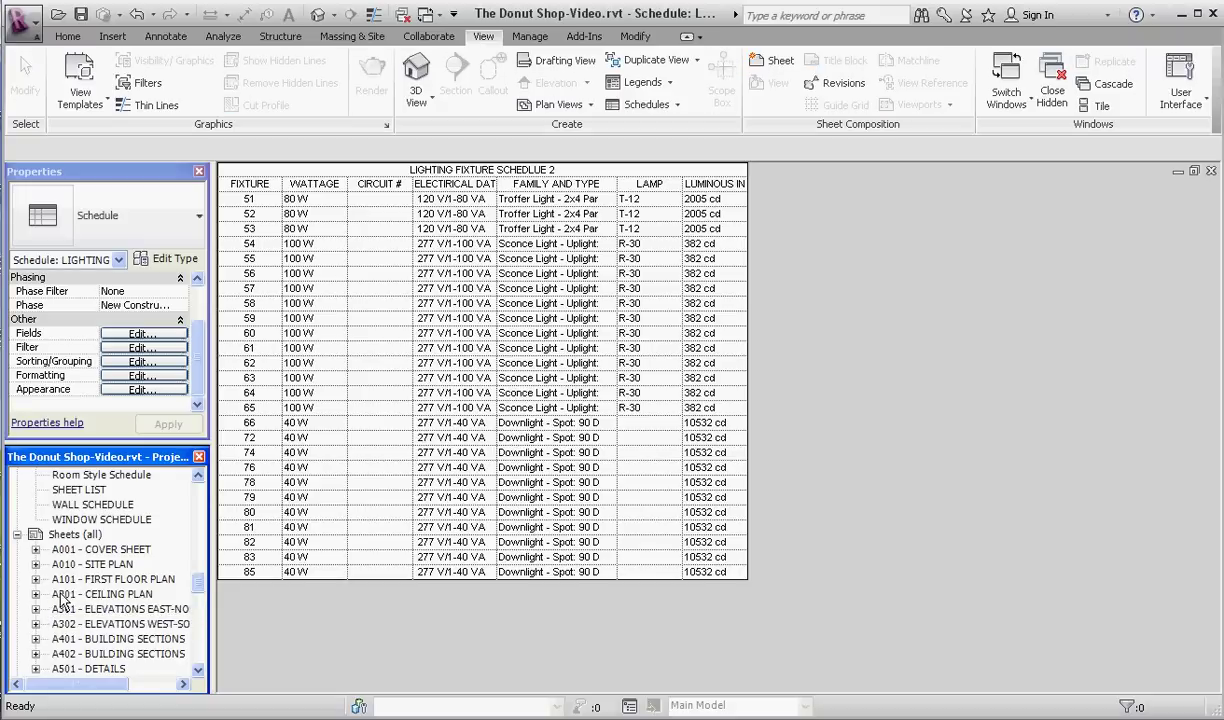
Add a new sheet under Sheets (all) using the Titleblock-ED&I title block.
{"action": "left_click", "coordinate": [64, 536]}
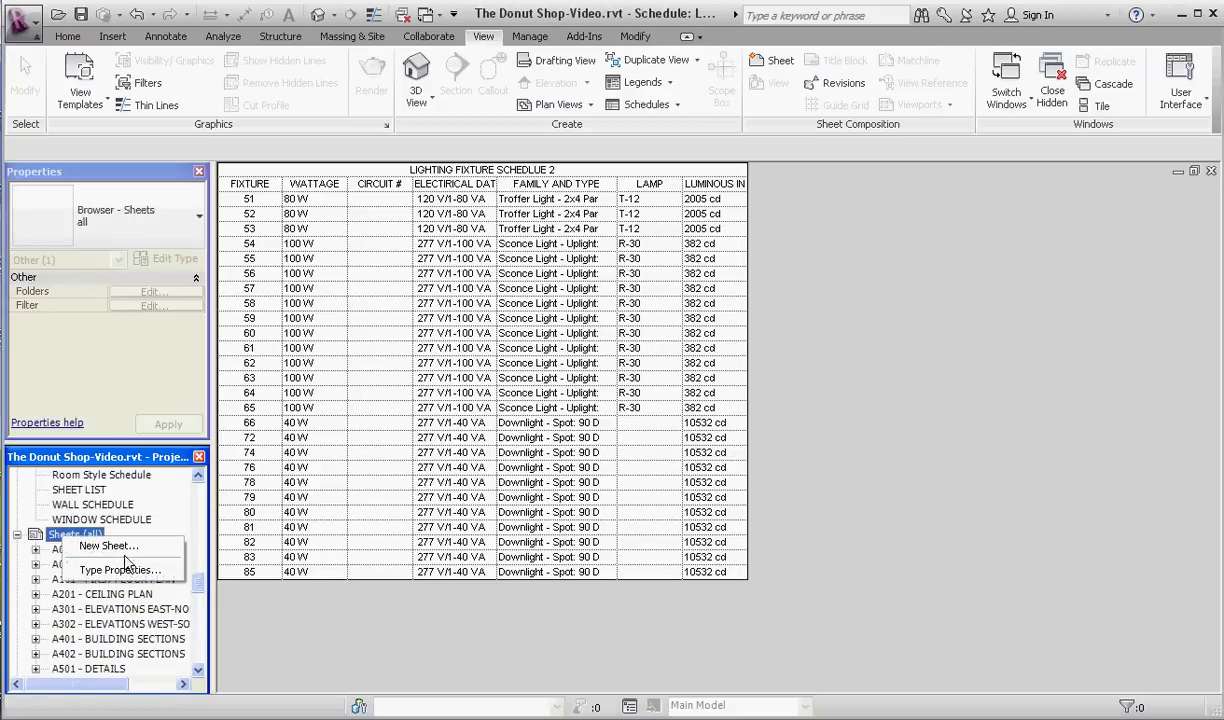
{"action": "left_click", "coordinate": [108, 545]}
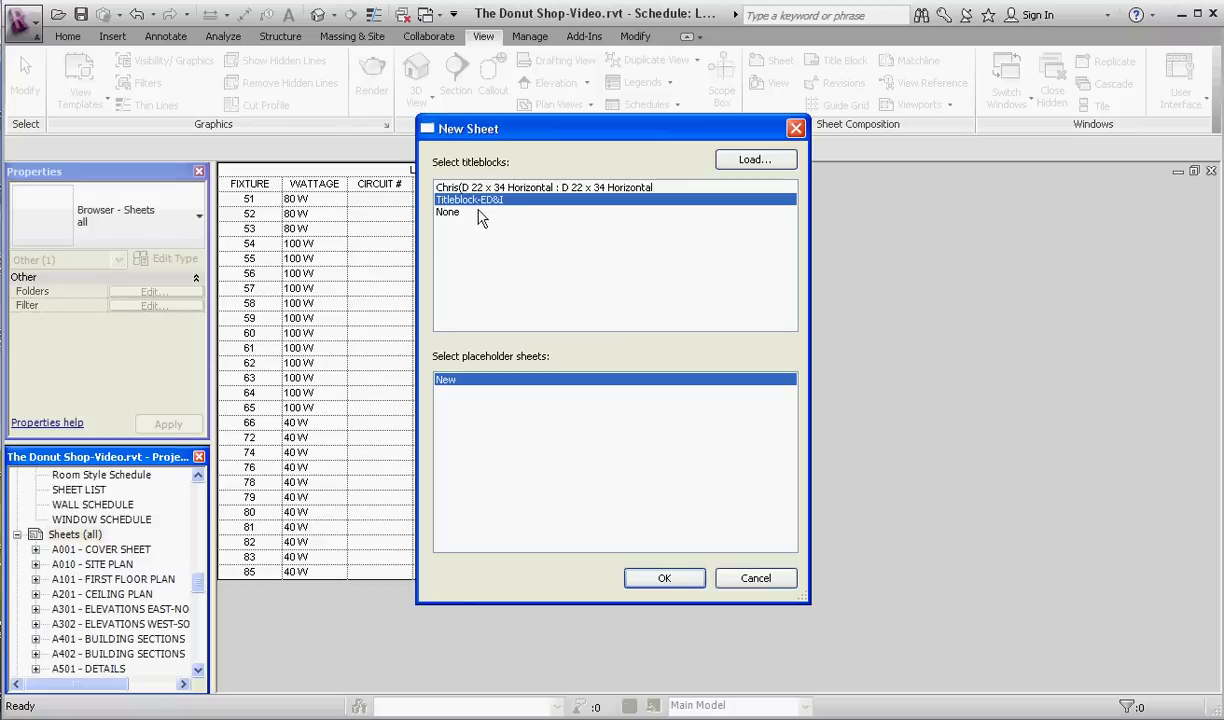
{"action": "left_click", "coordinate": [655, 578]}
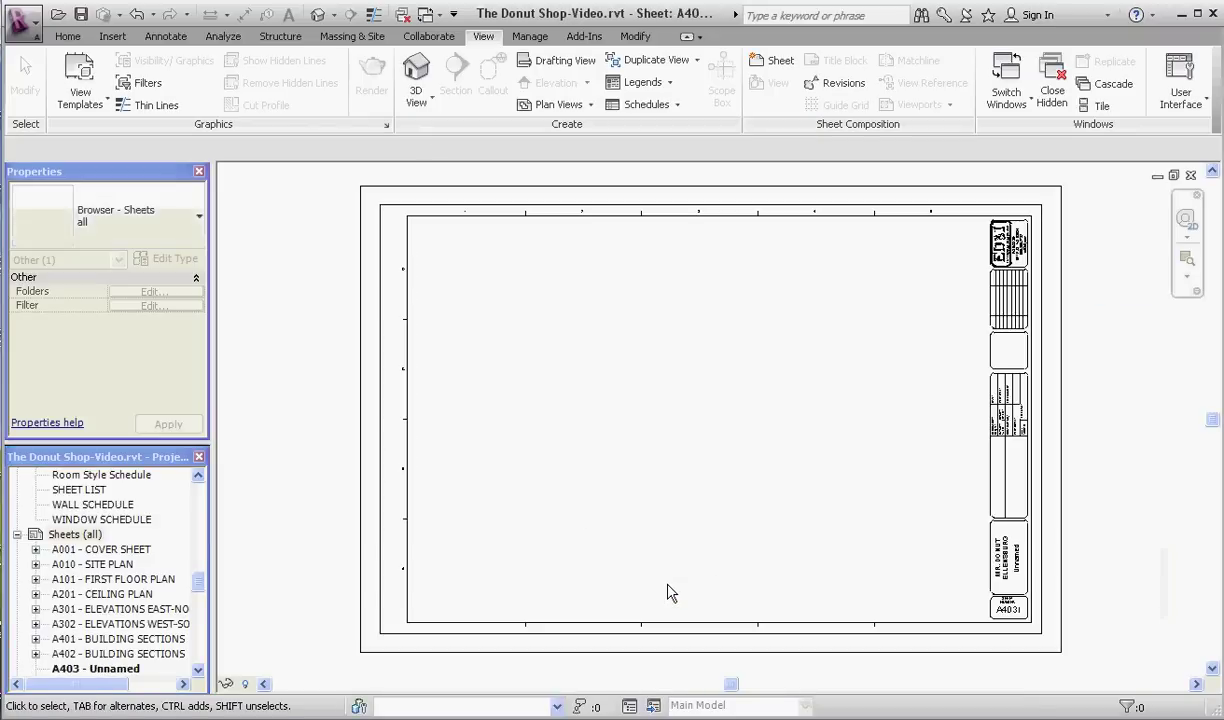
Rename sheet A403 to number A202, named 'LIGHTING FIXTURE SCHEDLUE'.
{"action": "right_click", "coordinate": [135, 670]}
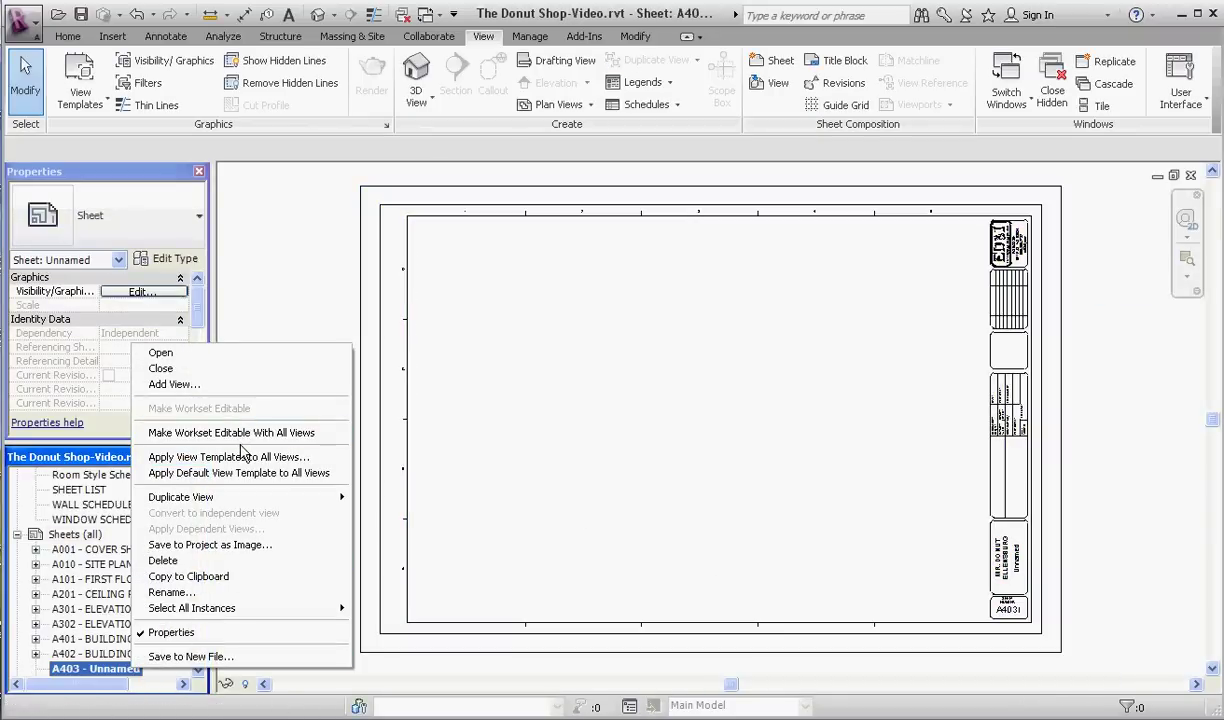
{"action": "left_click", "coordinate": [210, 592]}
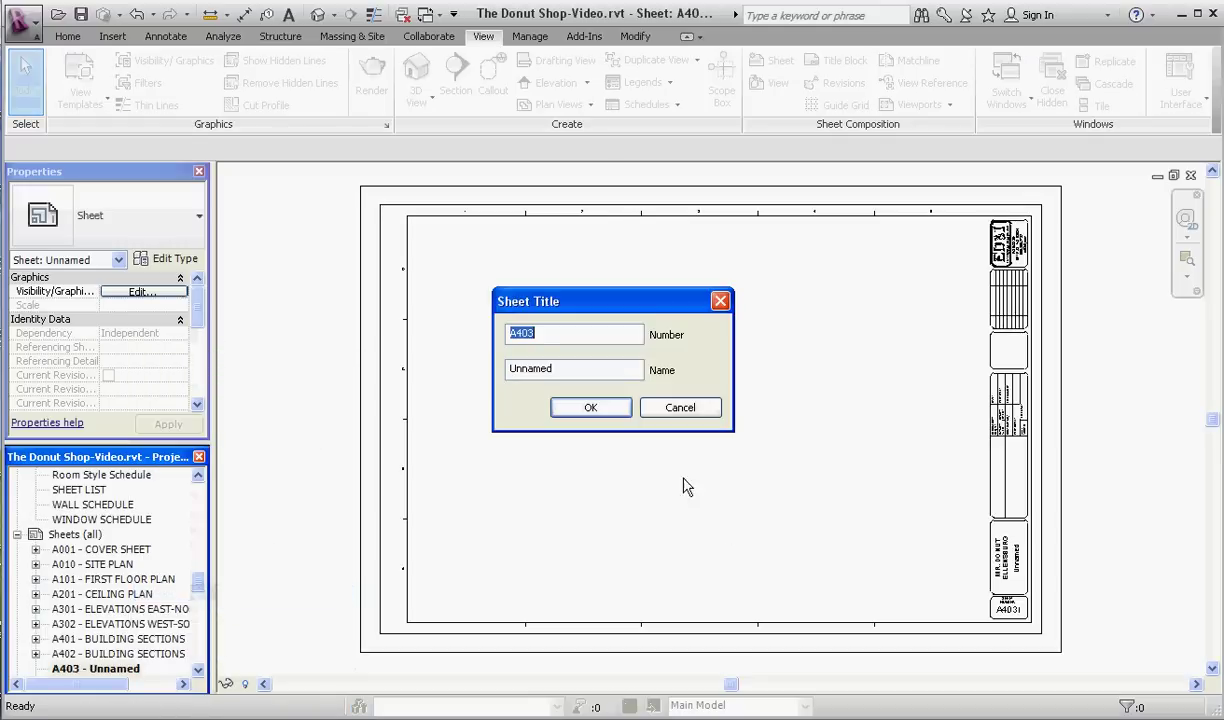
{"action": "left_click", "coordinate": [569, 335]}
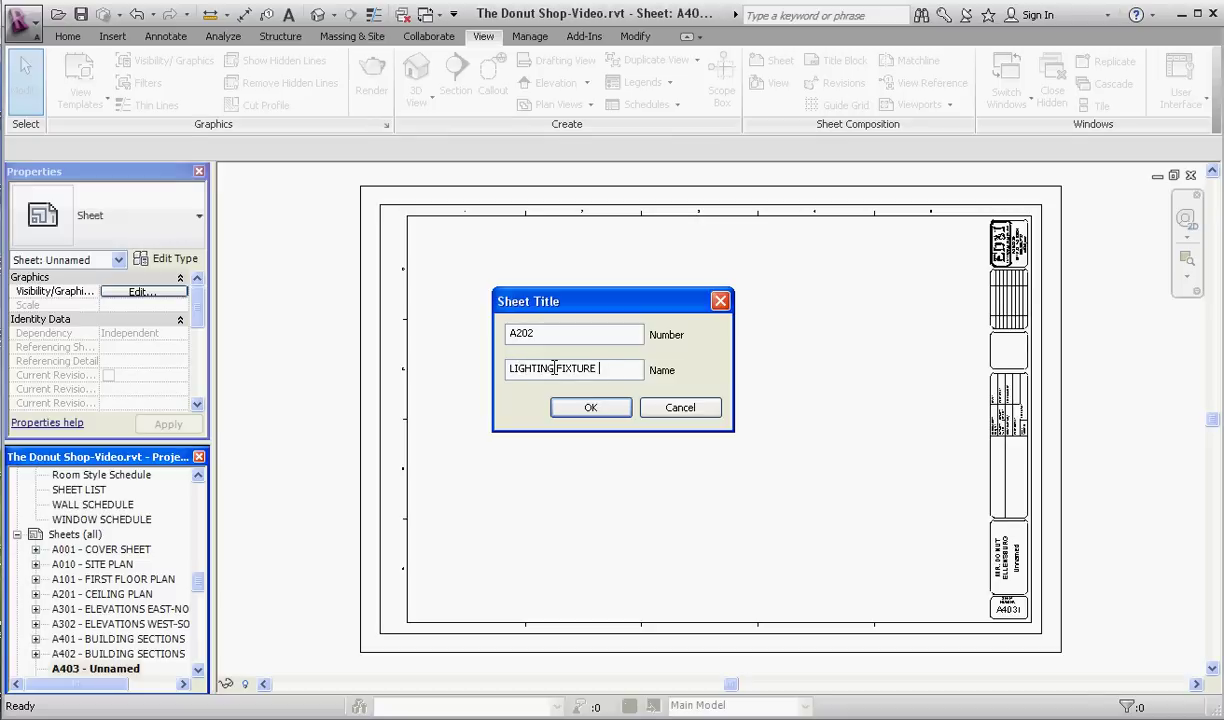
{"action": "type", "text": "DLUES"}
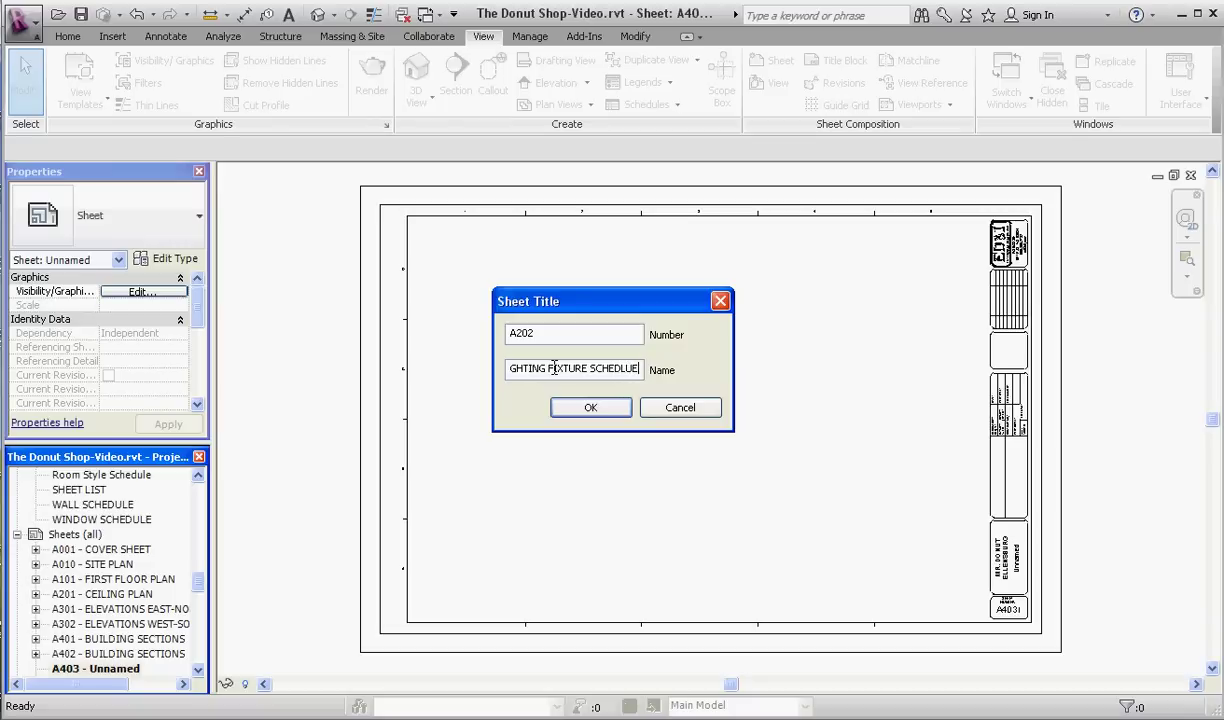
{"action": "left_click", "coordinate": [598, 400]}
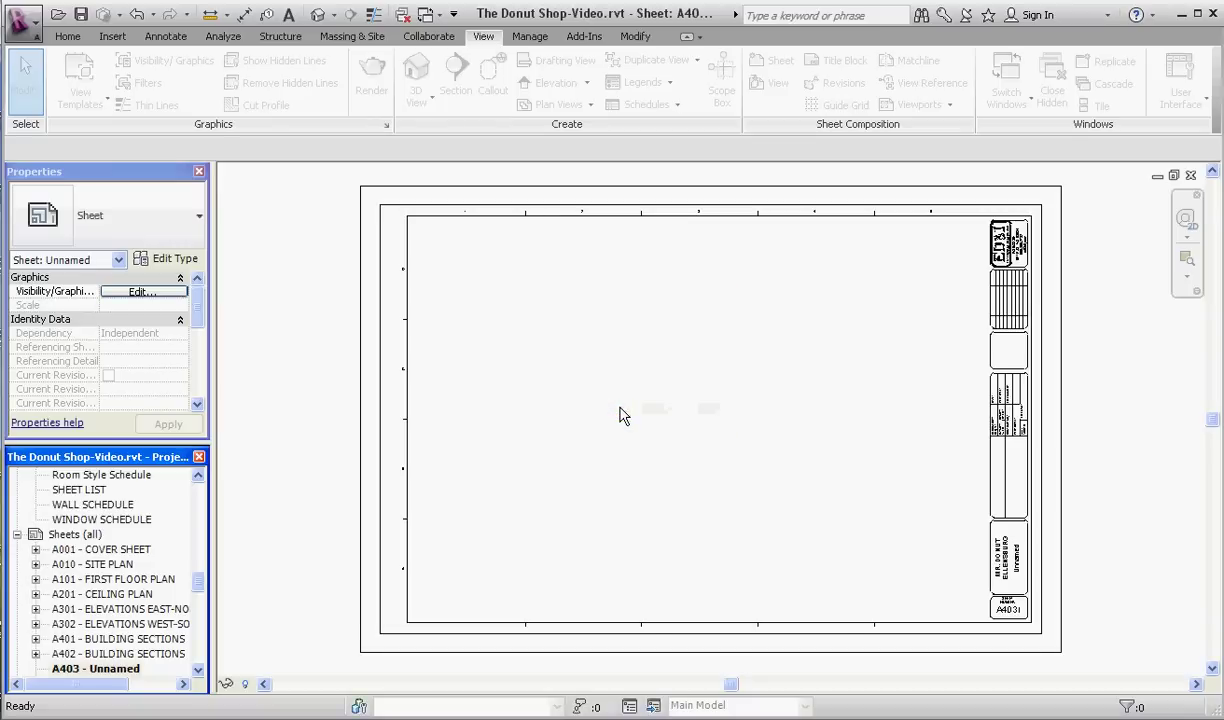
Place schedule 1 at the sheet's upper left and schedule 2 directly to its right.
{"action": "left_click_drag", "start_coordinate": [197, 592], "coordinate": [463, 280]}
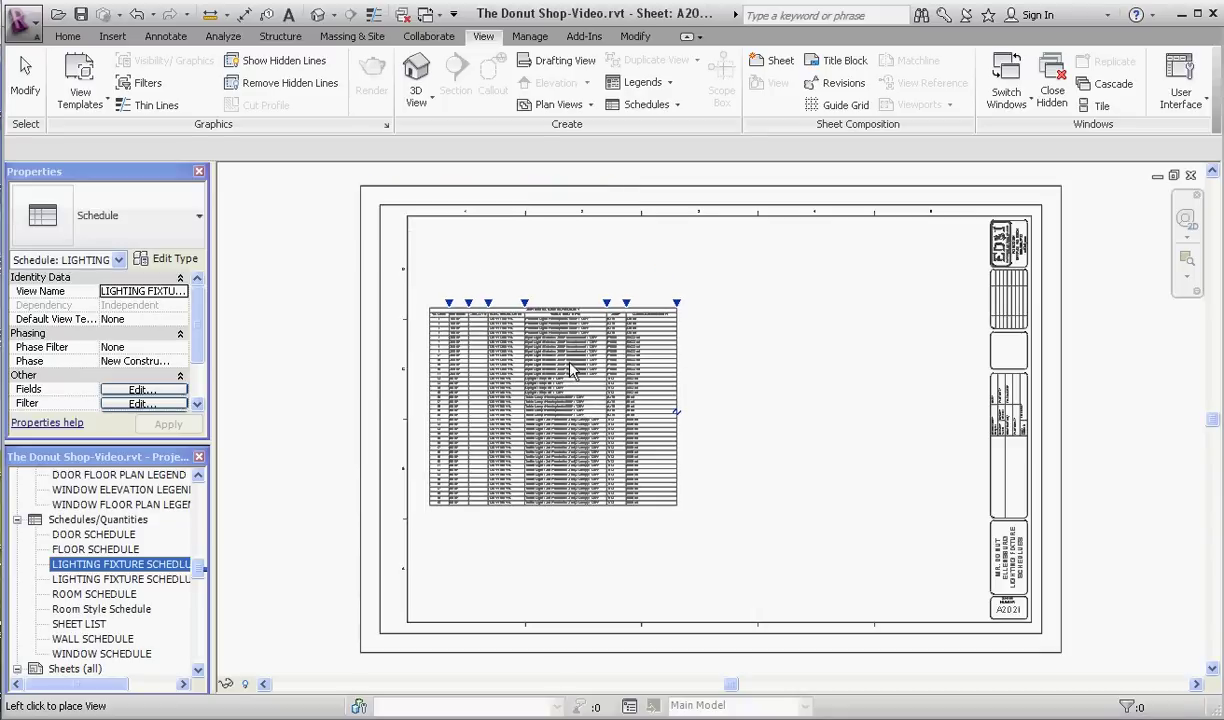
{"action": "left_click", "coordinate": [573, 325]}
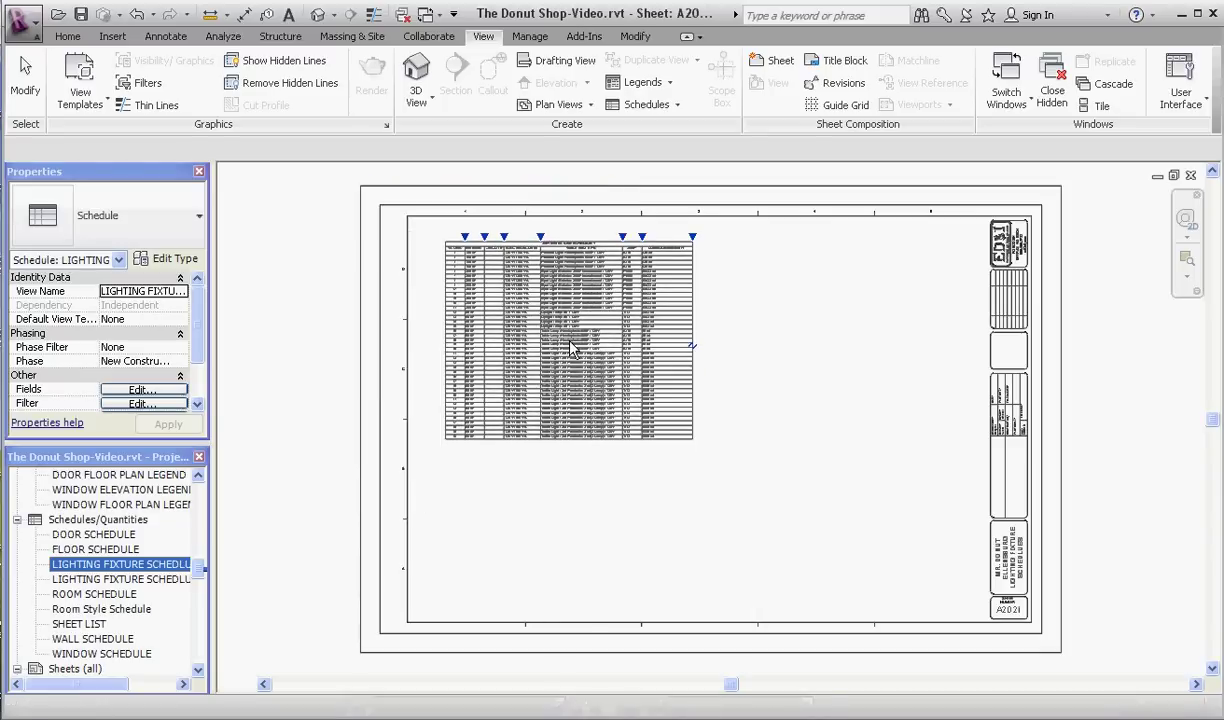
{"action": "left_click", "coordinate": [160, 582]}
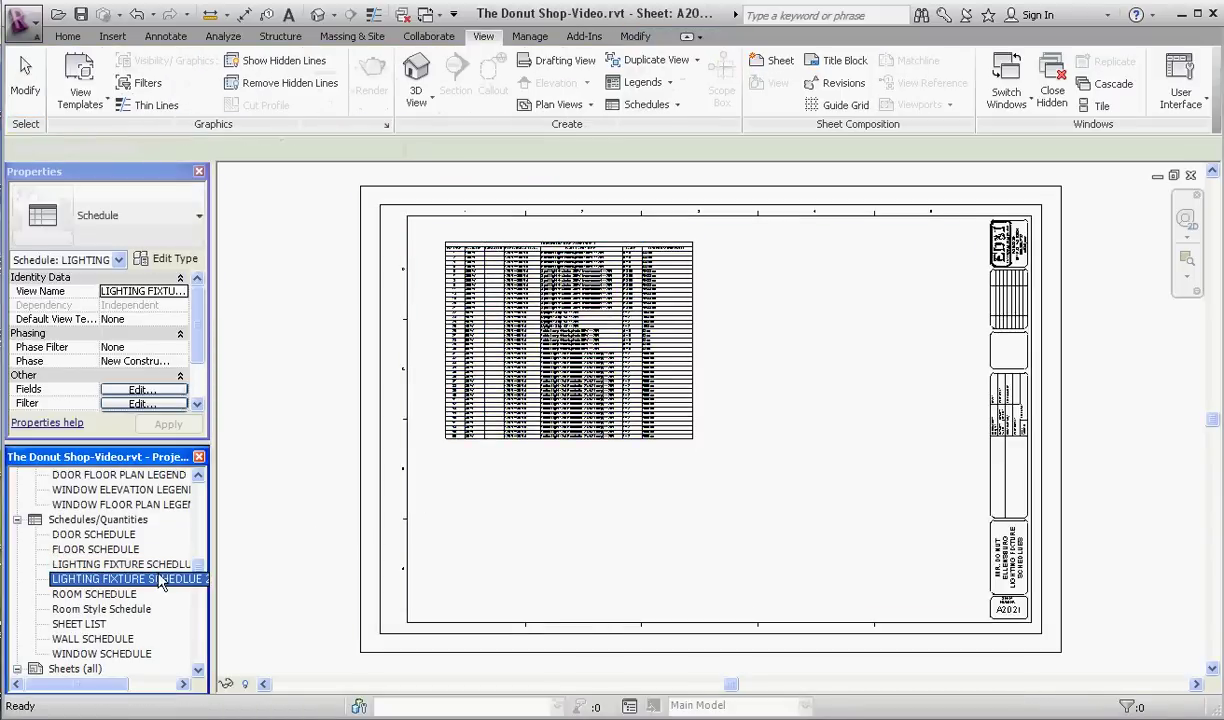
{"action": "left_click_drag", "start_coordinate": [770, 258], "coordinate": [742, 246]}
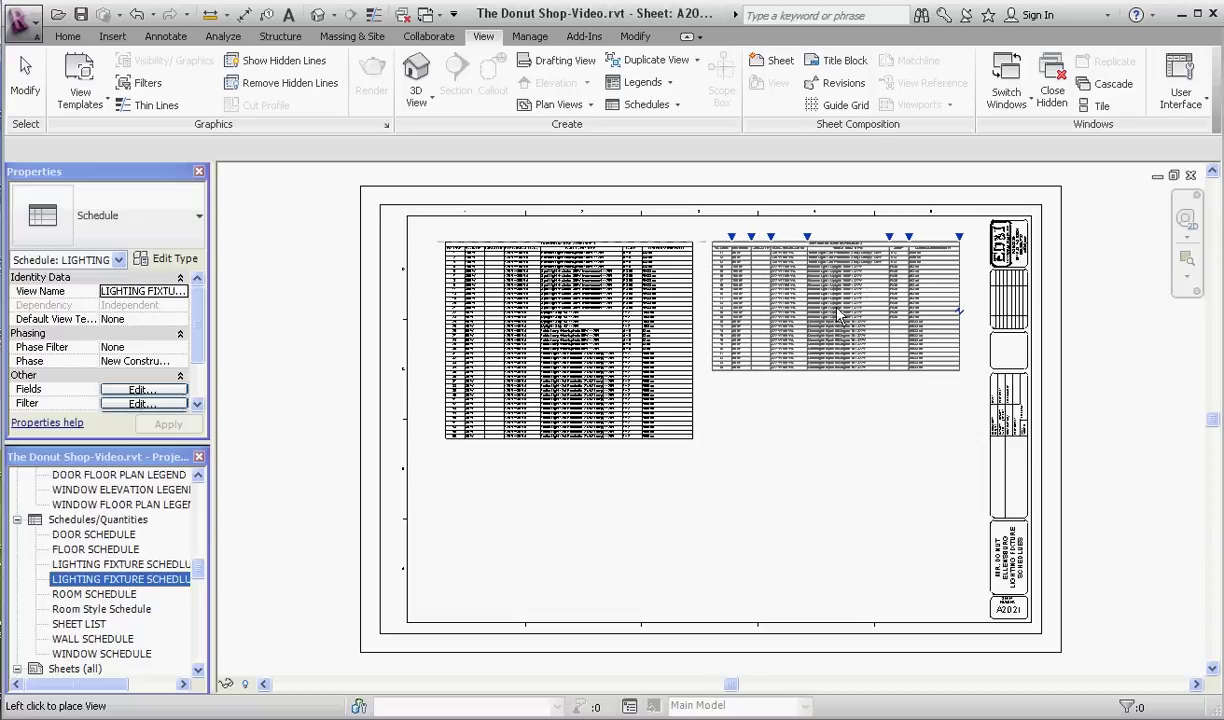
{"action": "left_click", "coordinate": [834, 315]}
{"action": "left_click", "coordinate": [804, 487]}
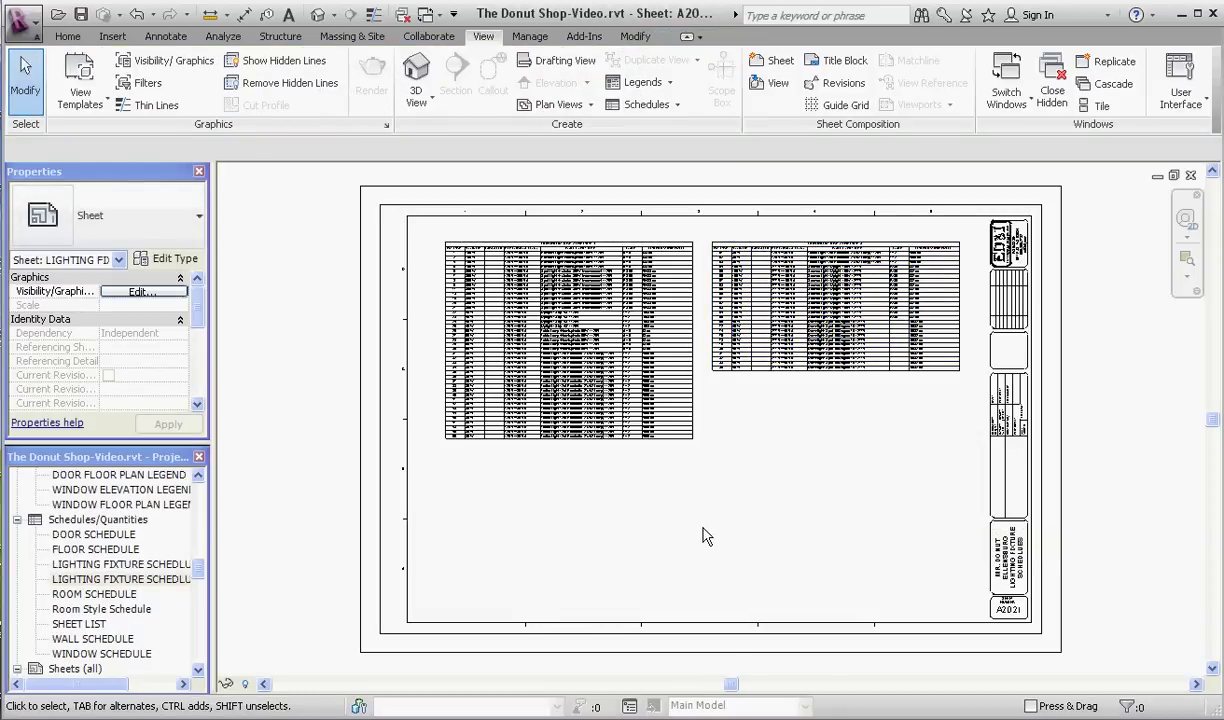
{"action": "scroll", "coordinate": [658, 276], "scroll_direction": "up", "scroll_amount": 3}
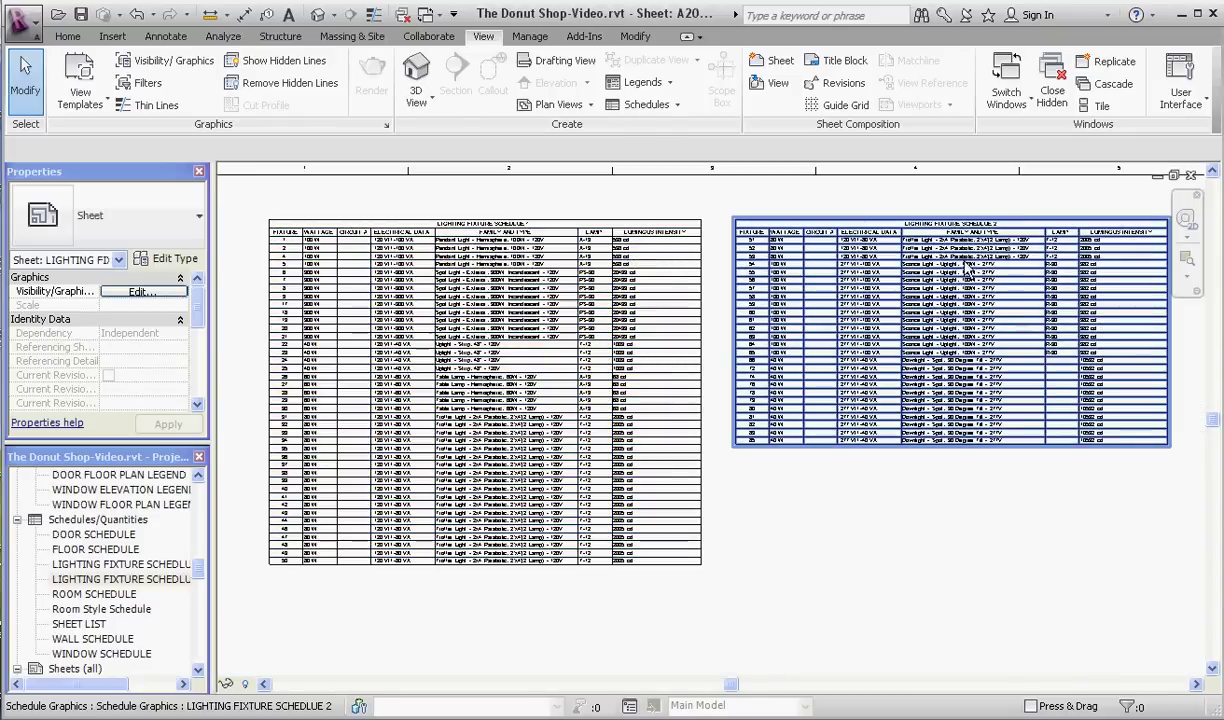
{"action": "scroll", "coordinate": [968, 270], "scroll_direction": "up", "scroll_amount": 2}
{"action": "scroll", "coordinate": [968, 270], "scroll_direction": "down", "scroll_amount": 4}
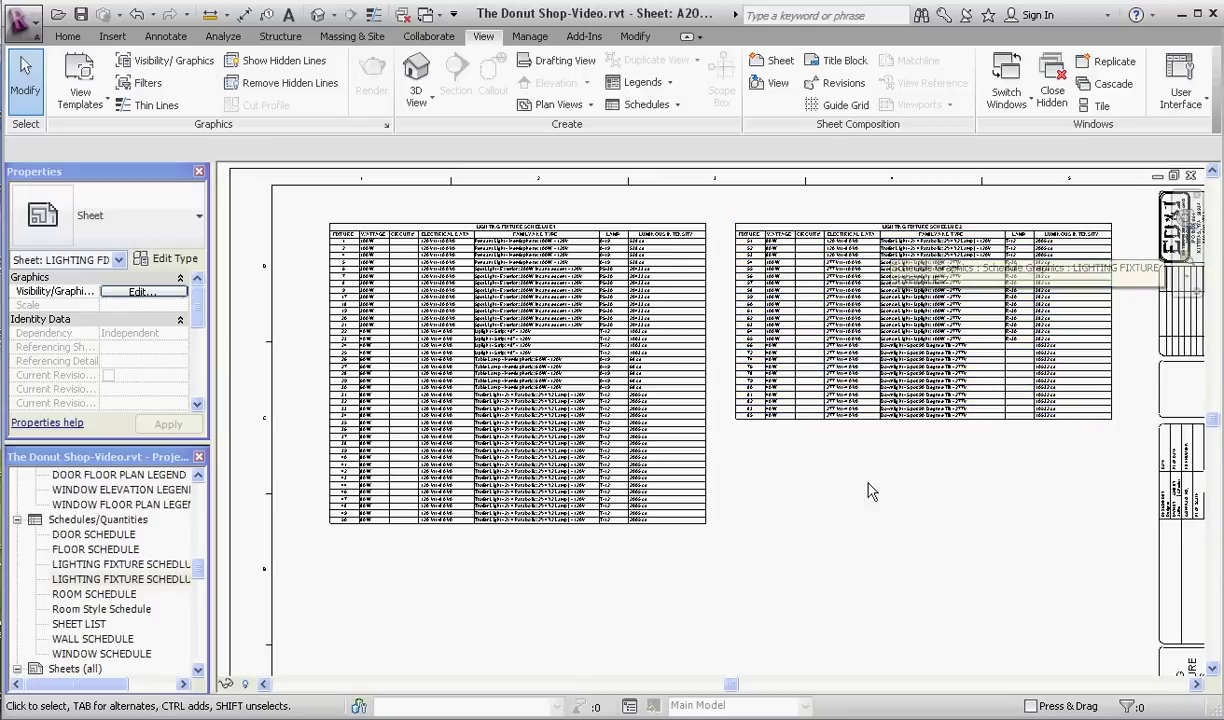